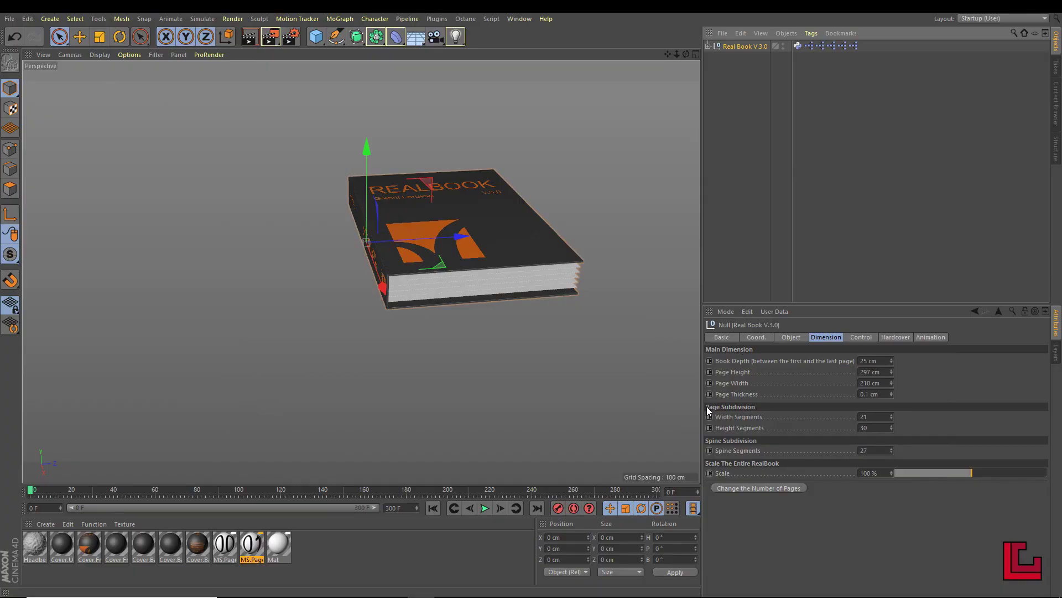
Select the Real Book V.3.0 object to show its 25 cm depth and 297 × 210 cm pages.
click(776, 233)
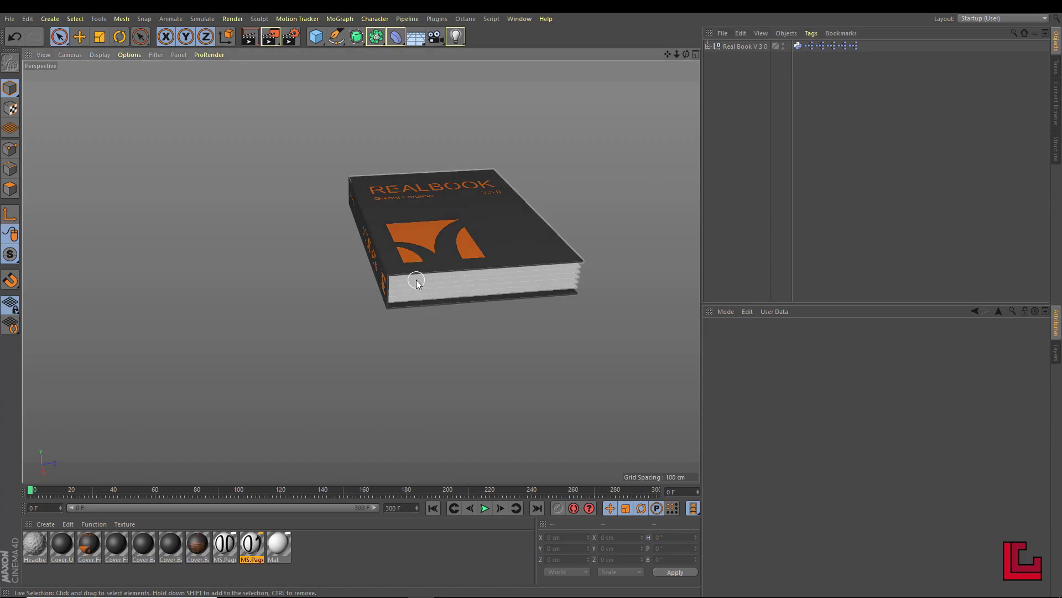
mouse_move(416, 280)
alt+mouse_down()
mouse_move(511, 305)
mouse_move(470, 306)
alt+mouse_up()
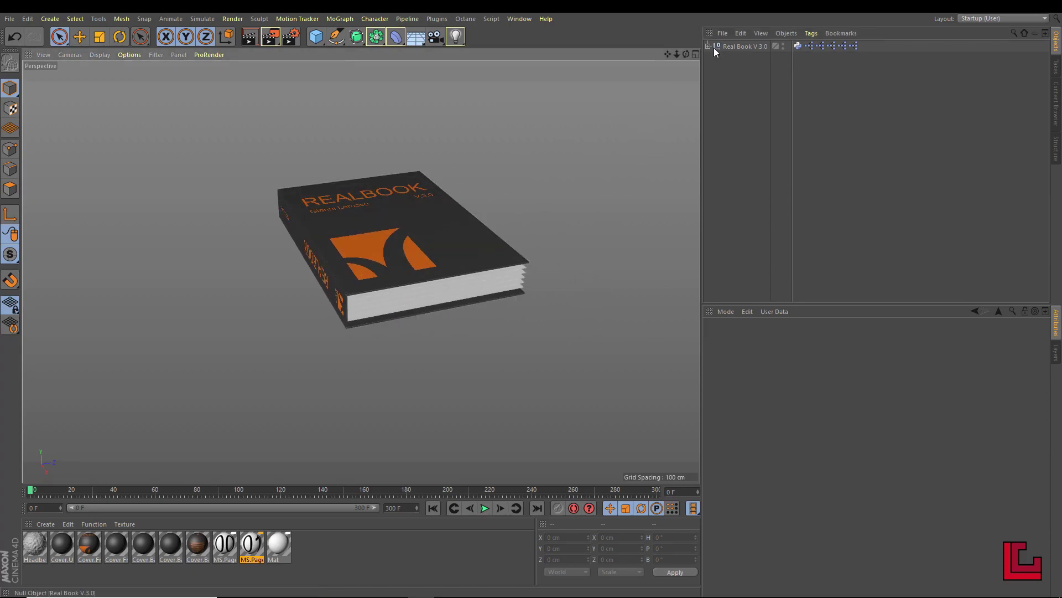
click(733, 47)
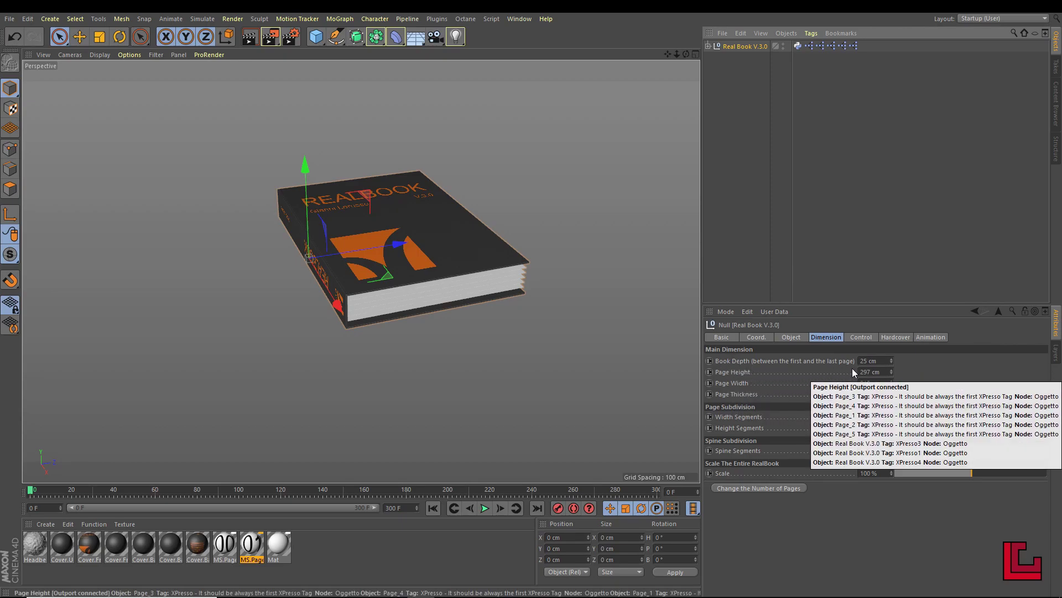
click(695, 55)
click(357, 273)
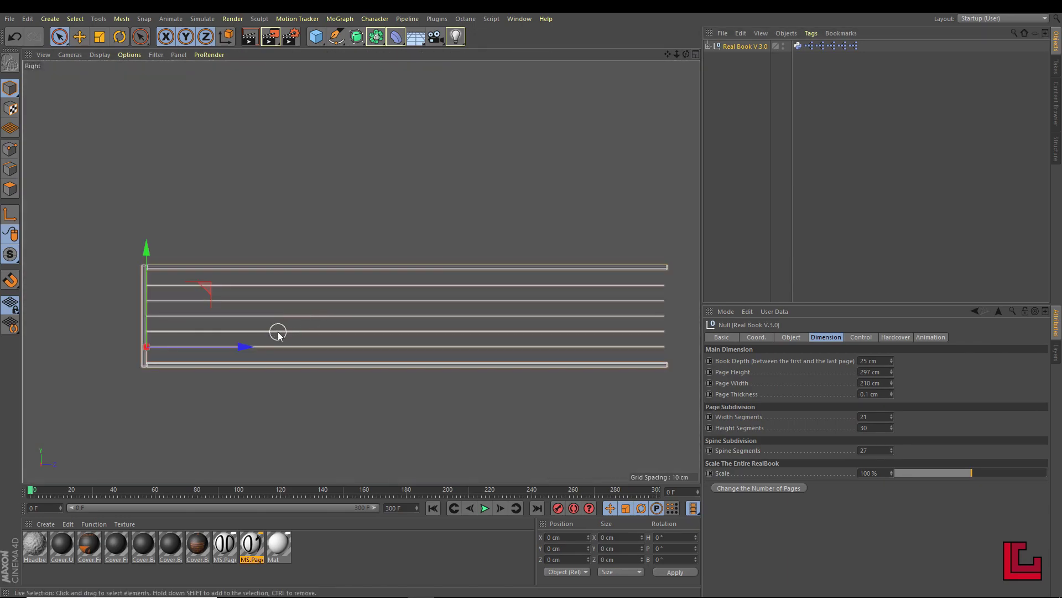
alt+middle_drag(291, 321, 375, 332)
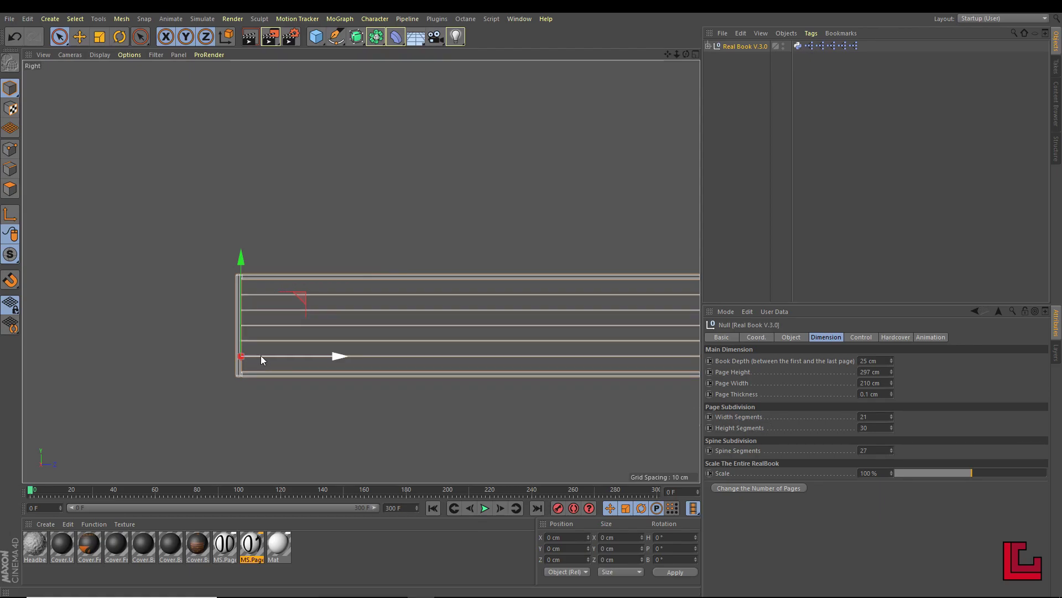
scroll(285, 304, up, 2)
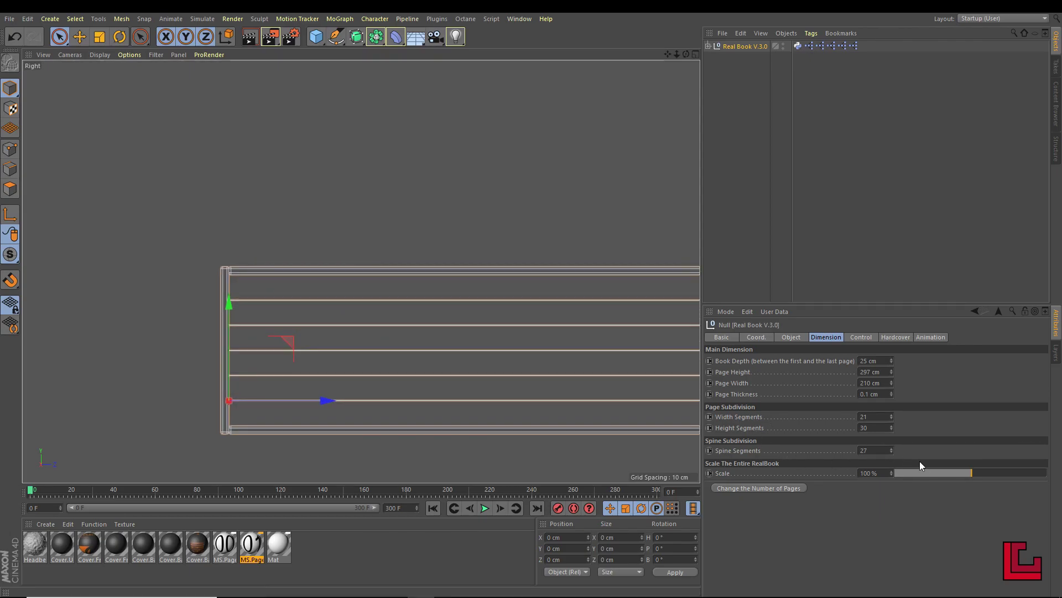
mouse_move(891, 360)
mouse_down()
mouse_move(891, 338)
mouse_move(873, 359)
mouse_up()
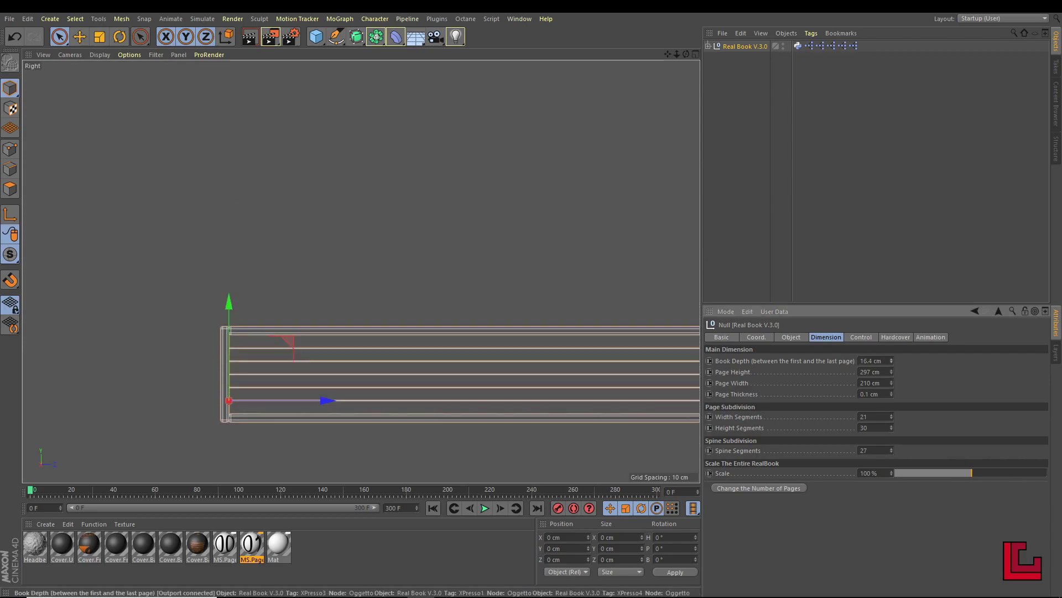
key(ctrl+z)
key(F1)
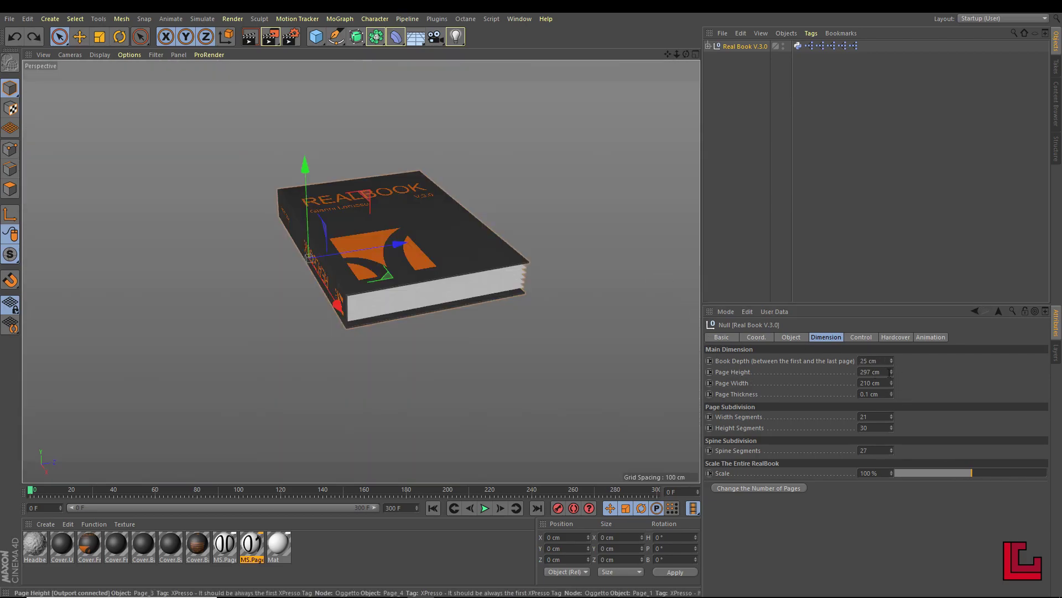
drag(891, 372, 891, 349)
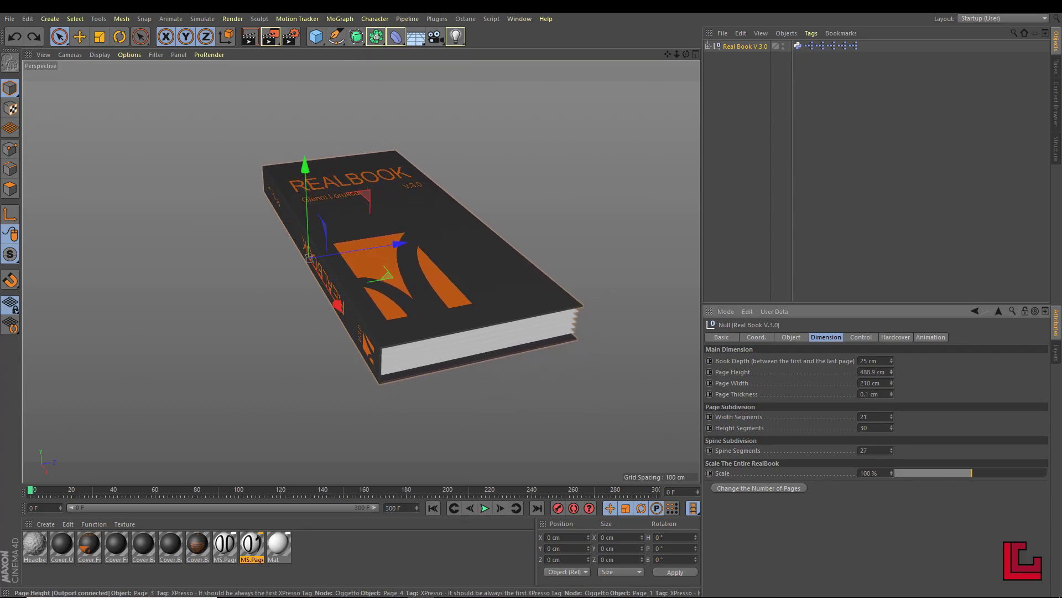
key(ctrl+z)
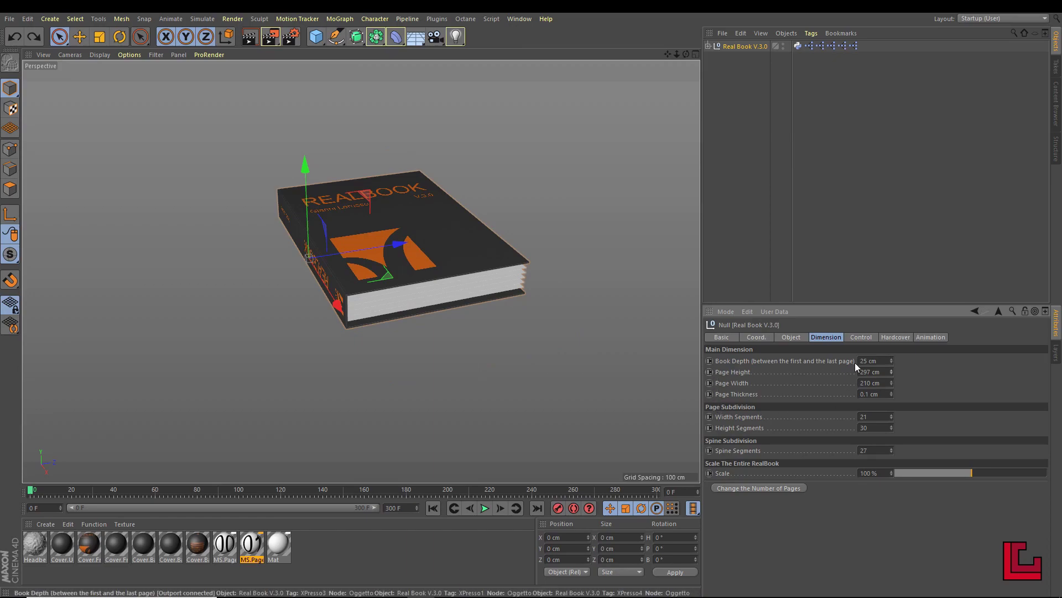
drag(892, 382, 891, 354)
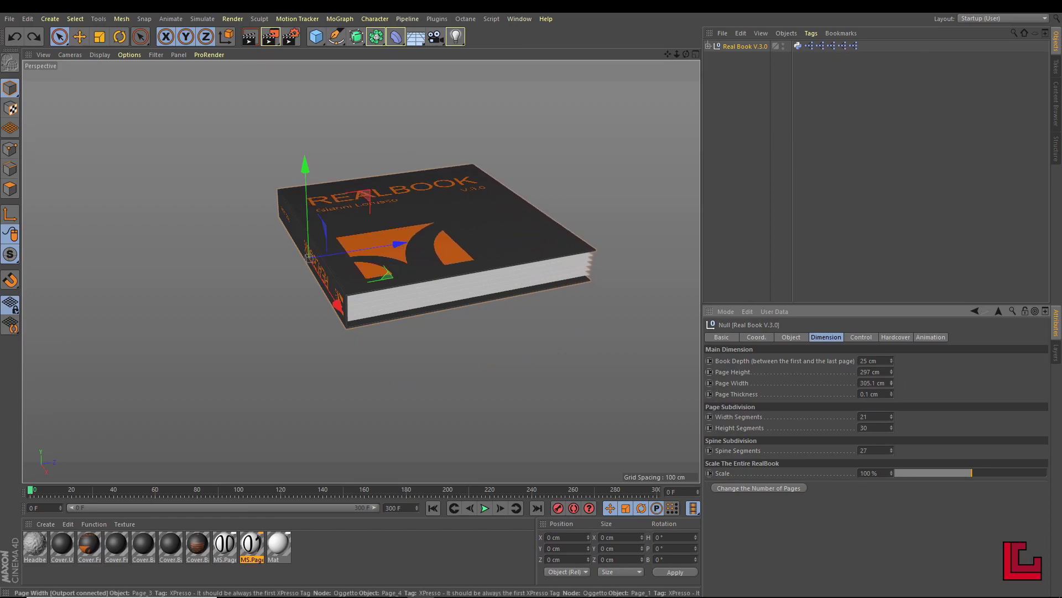
key(ctrl+z)
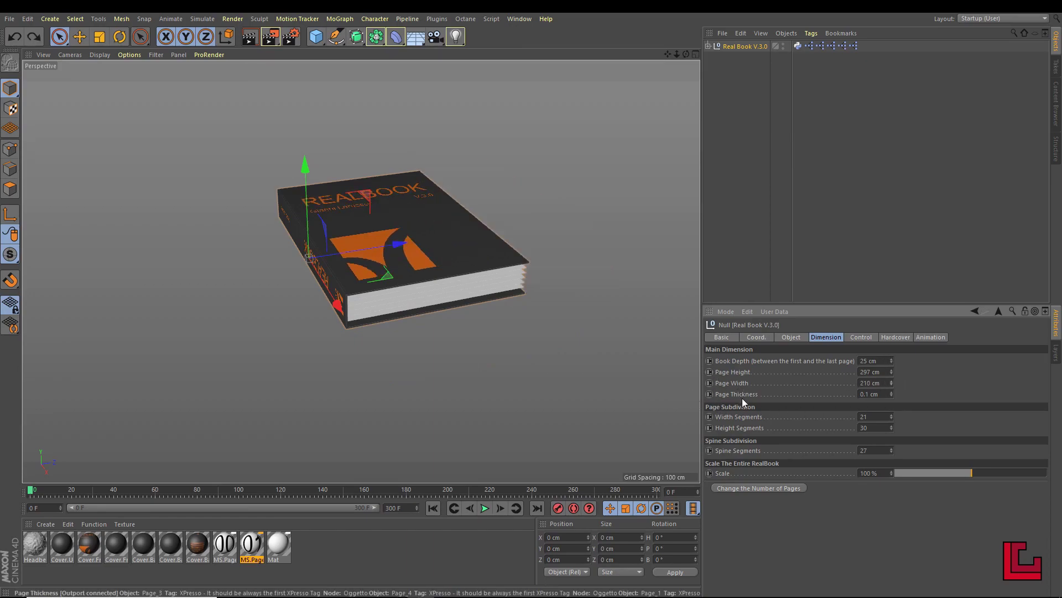
drag(890, 395, 890, 401)
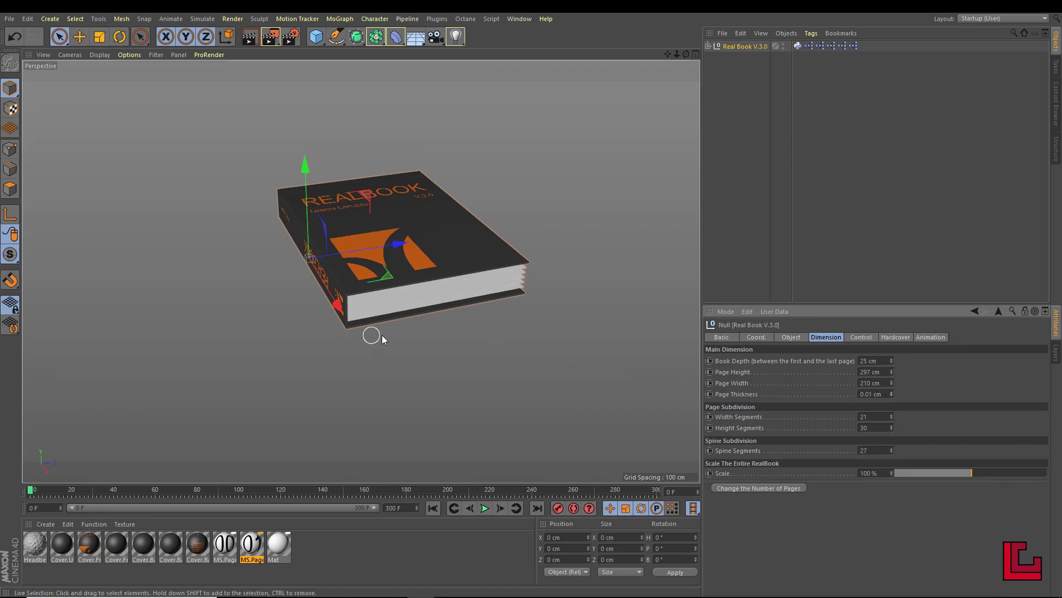
scroll(462, 320, up, 3)
scroll(462, 320, up, 3)
mouse_move(461, 316)
alt+mouse_down()
mouse_move(530, 240)
mouse_move(443, 300)
mouse_move(470, 237)
mouse_move(482, 244)
alt+mouse_up()
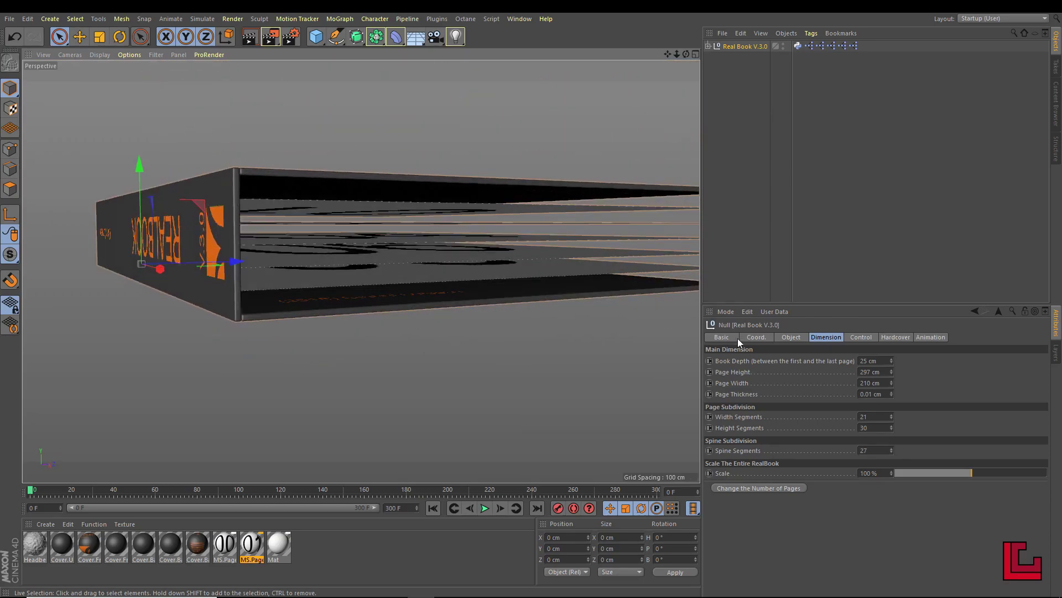
mouse_move(892, 394)
mouse_down()
mouse_move(919, 394)
mouse_move(776, 396)
mouse_up()
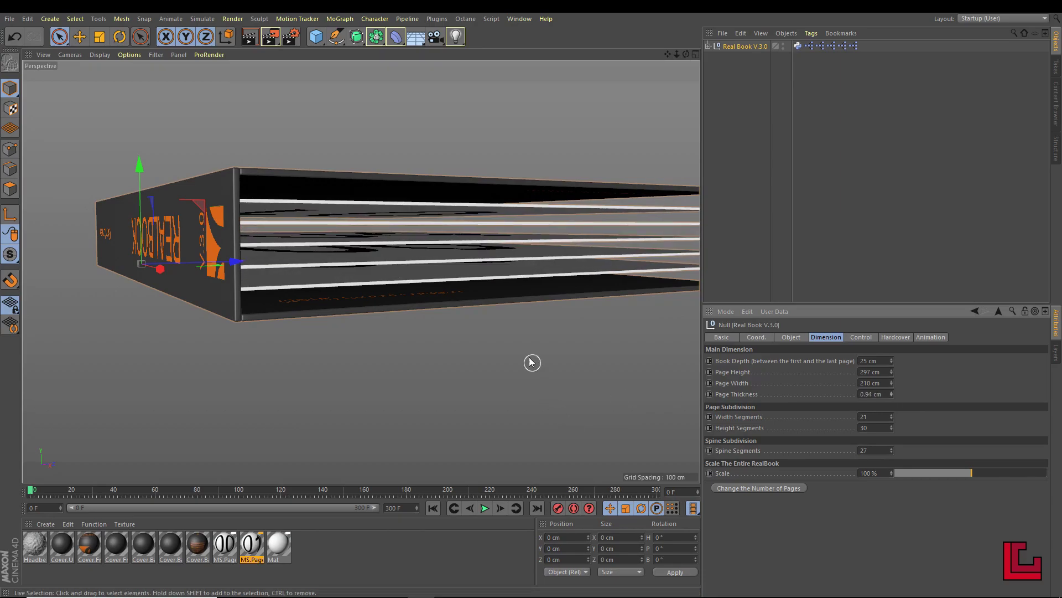
mouse_move(415, 294)
alt+mouse_down()
mouse_move(371, 347)
mouse_move(462, 303)
alt+mouse_up()
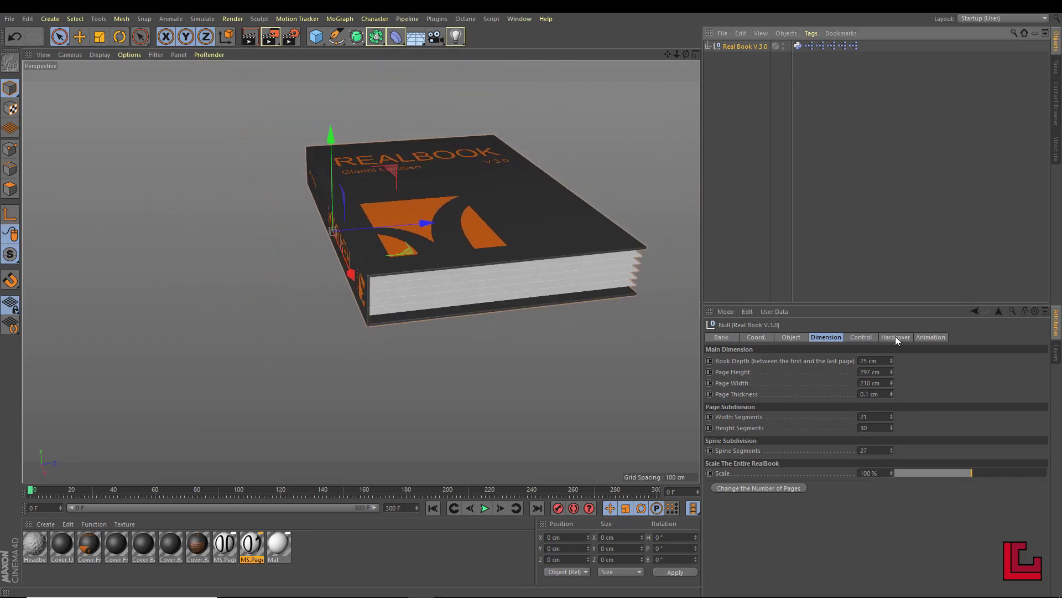
Turn off the Real Book's Hardcover, leaving only the bare page stack.
click(908, 336)
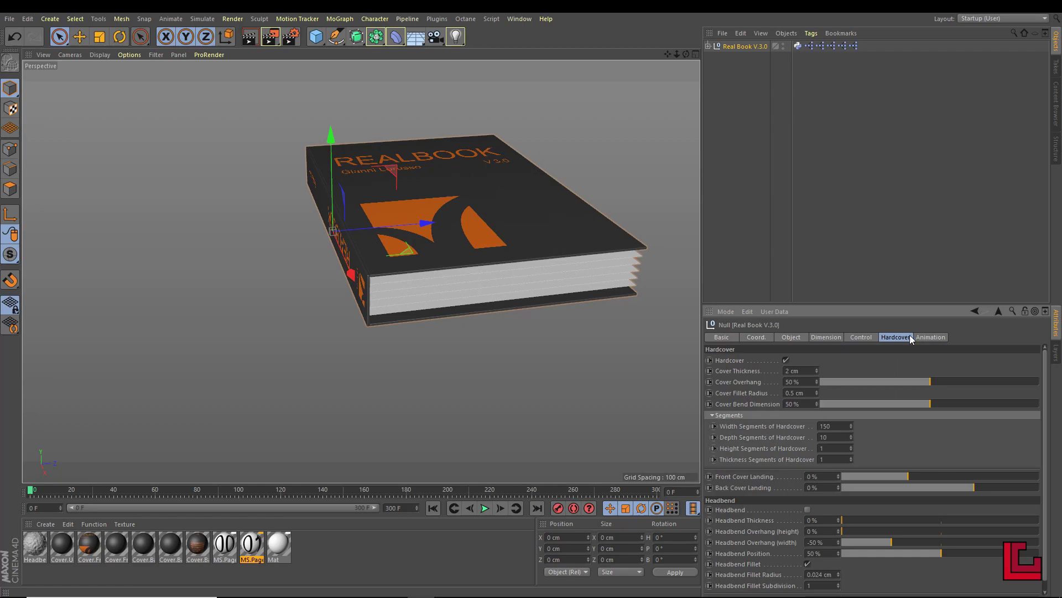
click(786, 361)
alt+drag(602, 368, 535, 335)
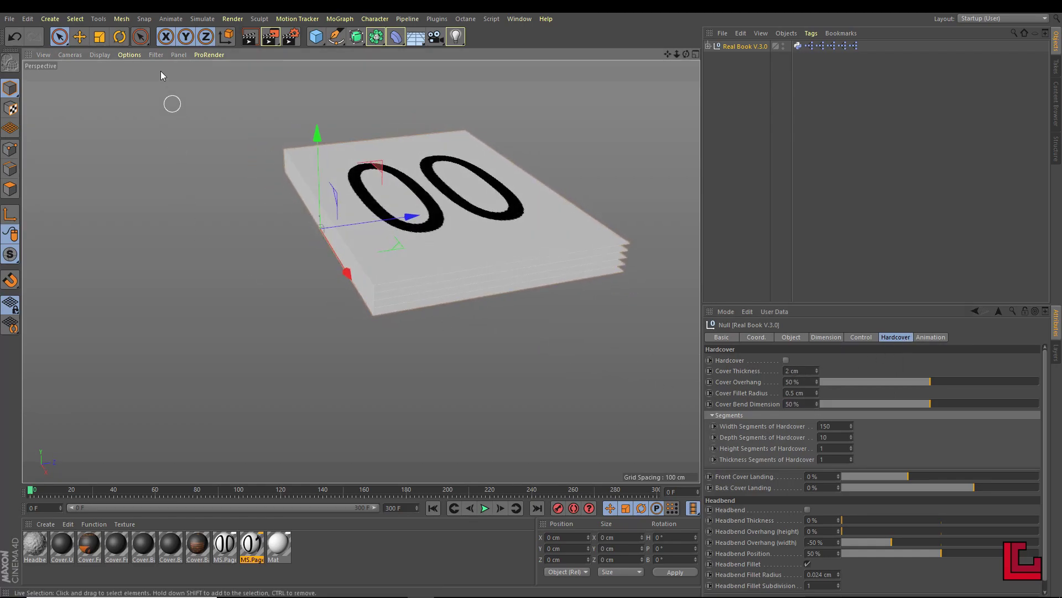
Switch the viewport to Gouraud Shading (Lines) so the mesh wireframe shows.
click(92, 58)
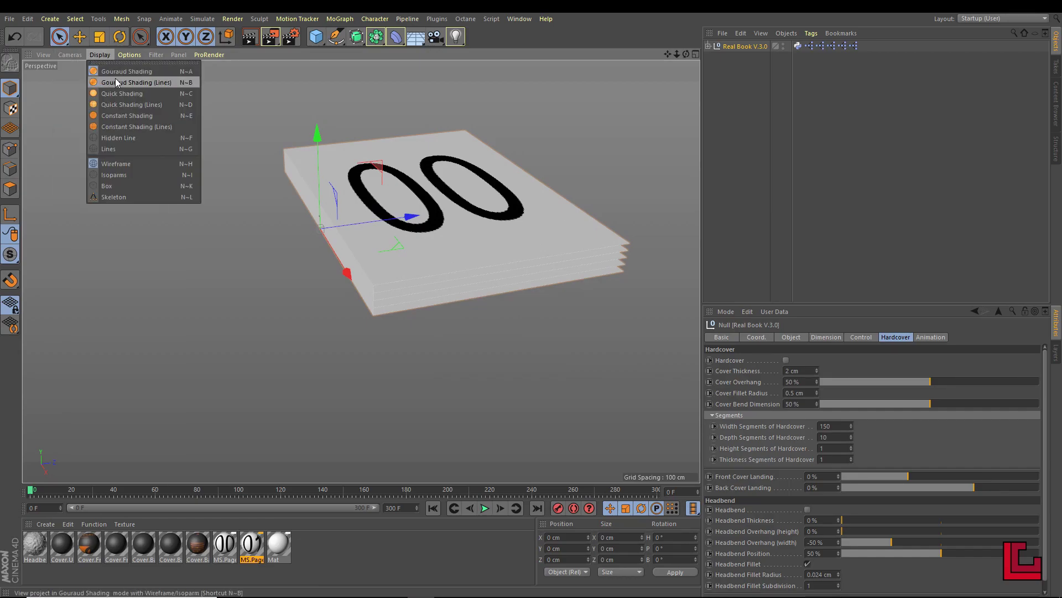
click(132, 82)
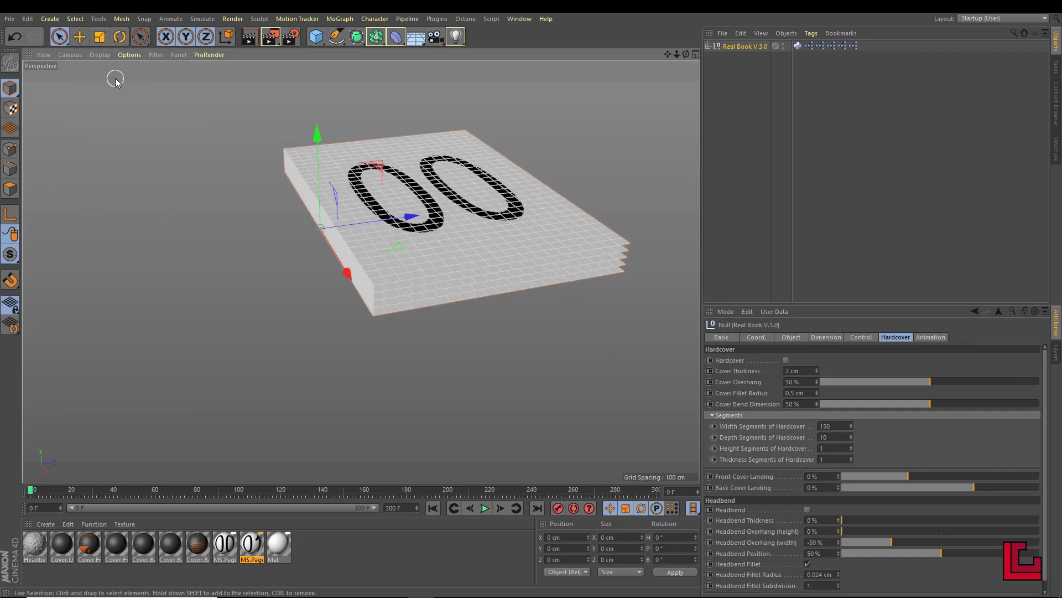
click(821, 337)
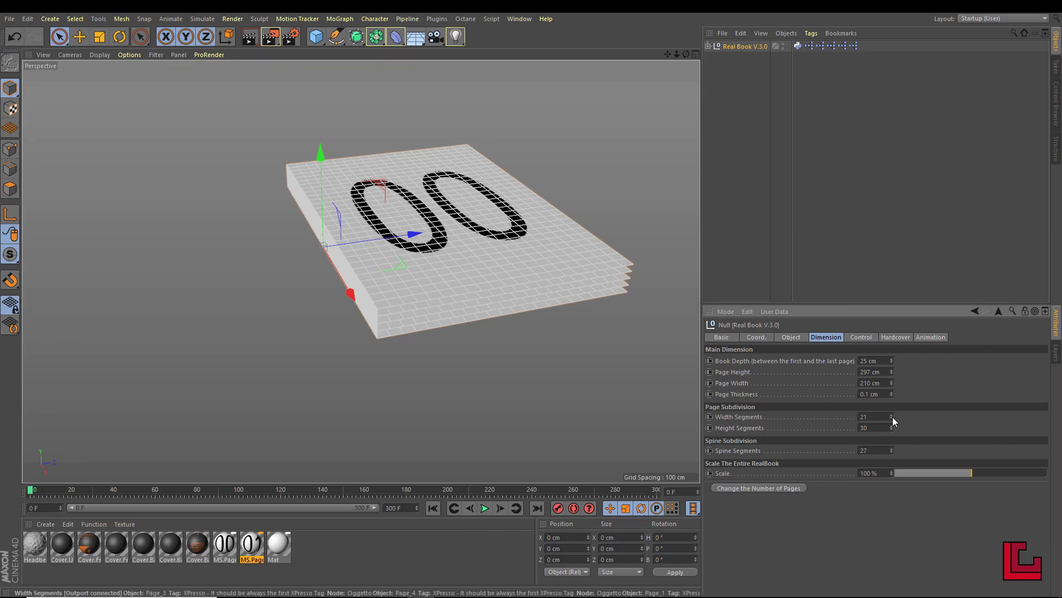
Try raising the page Width Segments, then undo to keep it at 21.
drag(891, 417, 891, 407)
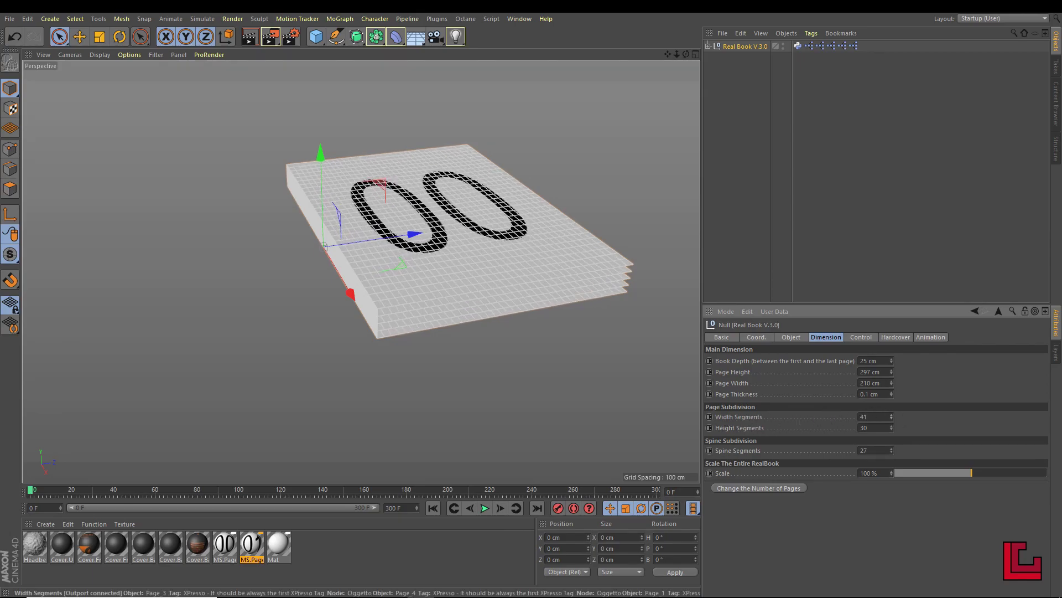
scroll(331, 342, up, 5)
mouse_move(425, 340)
alt+mouse_down()
mouse_move(540, 211)
mouse_move(475, 296)
mouse_move(673, 434)
alt+mouse_up()
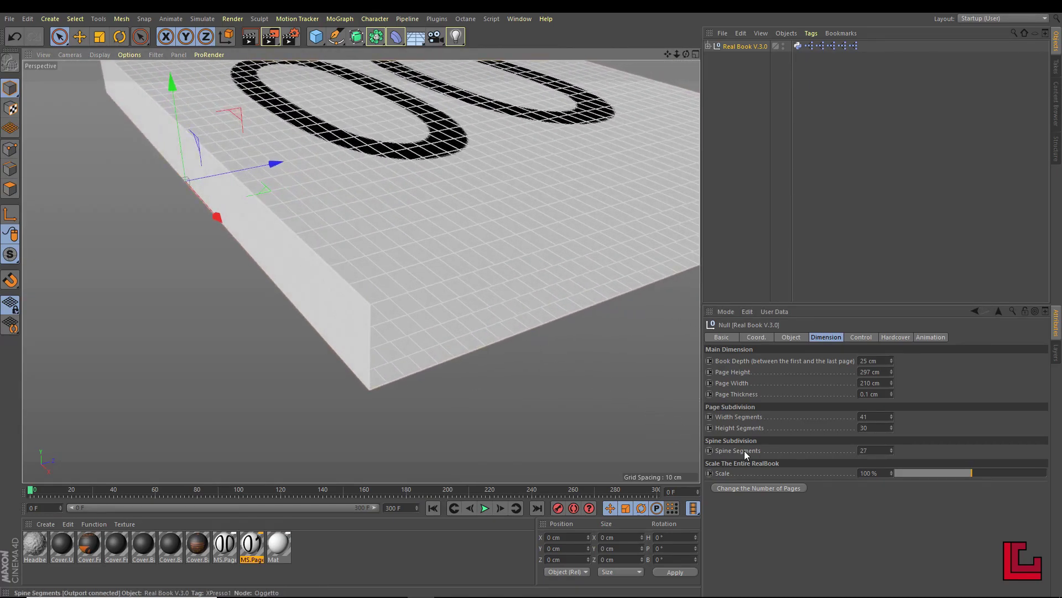
key(ctrl+z)
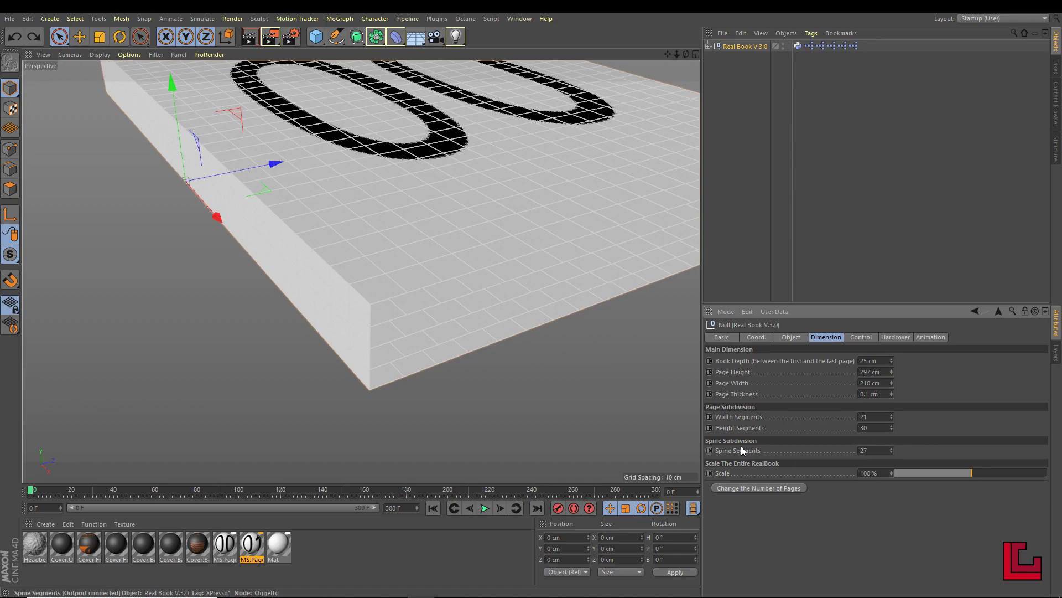
Test higher page Height Segments up to 99 and settle at 30.
drag(892, 429, 892, 409)
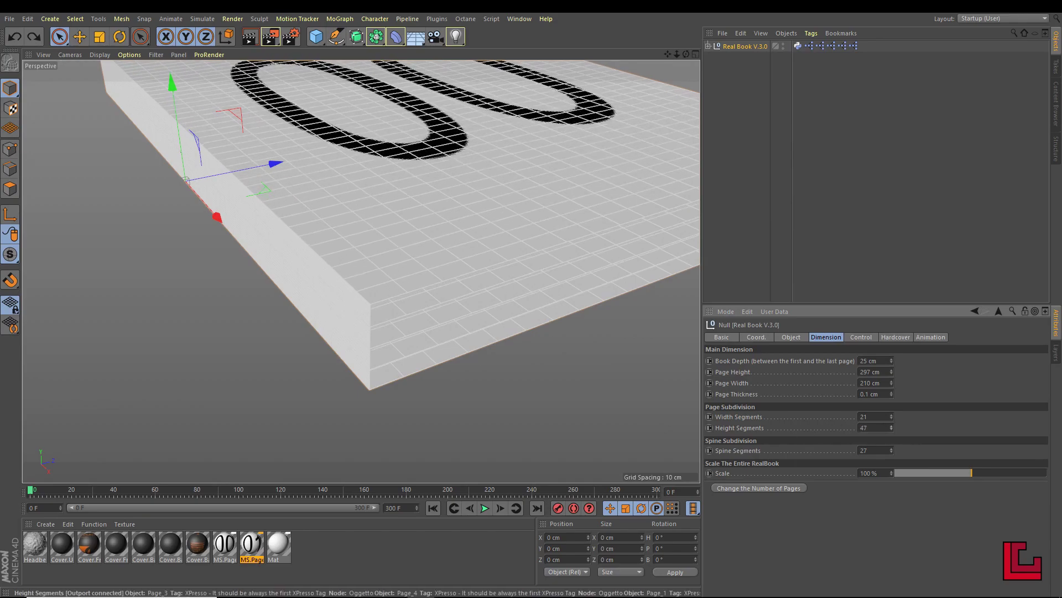
alt+drag(404, 380, 456, 364)
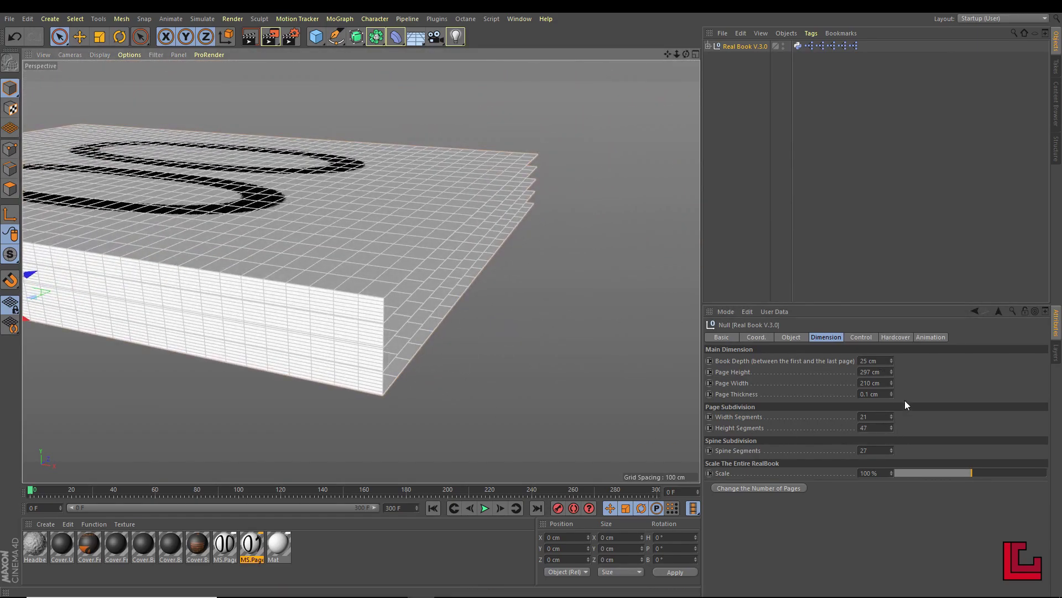
key(ctrl+z)
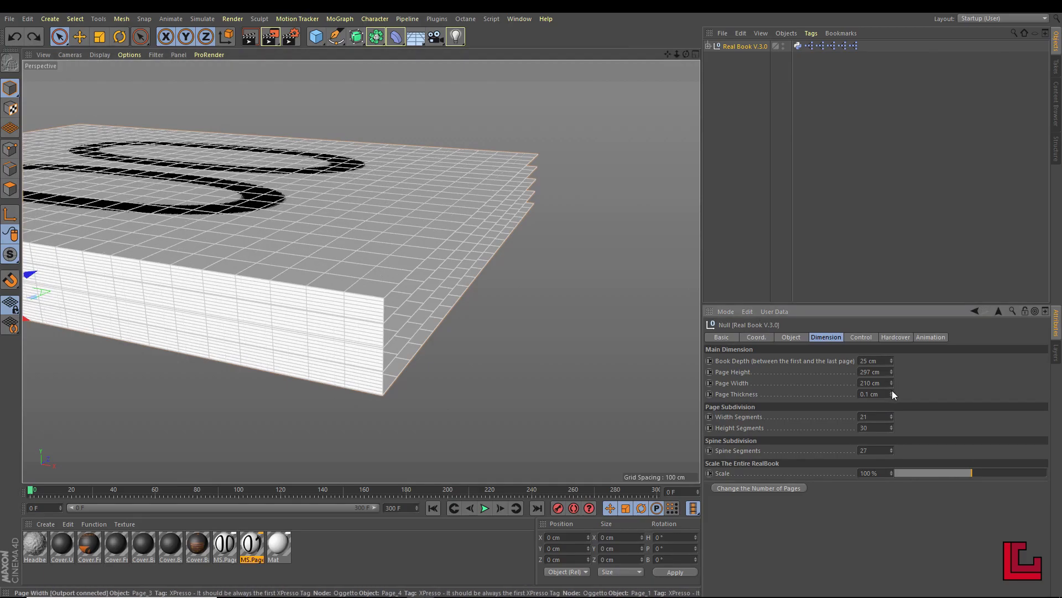
mouse_move(891, 427)
mouse_down()
mouse_move(891, 404)
mouse_move(891, 443)
mouse_up()
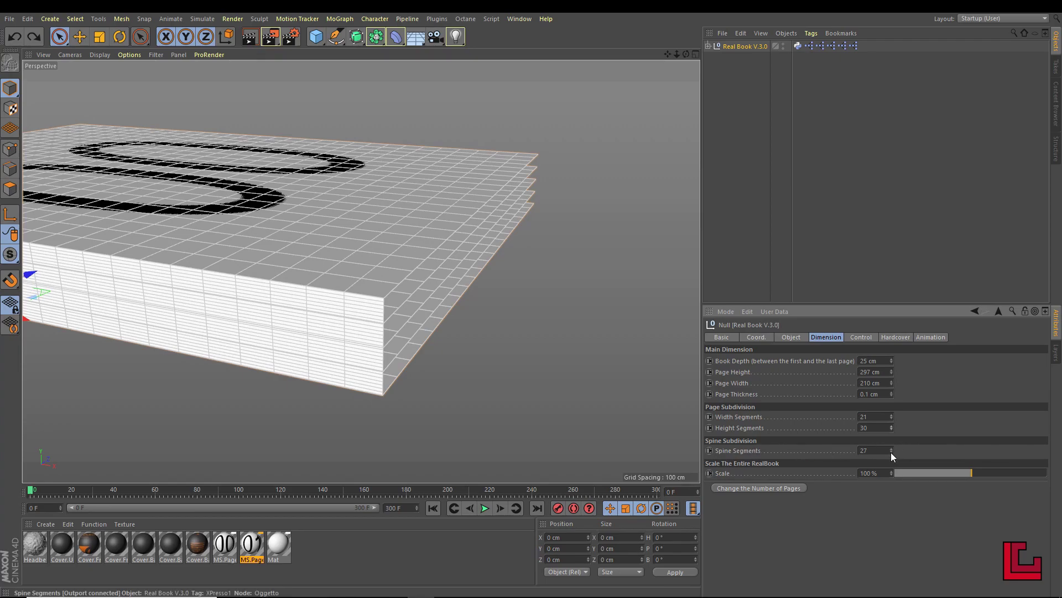
drag(891, 453, 891, 495)
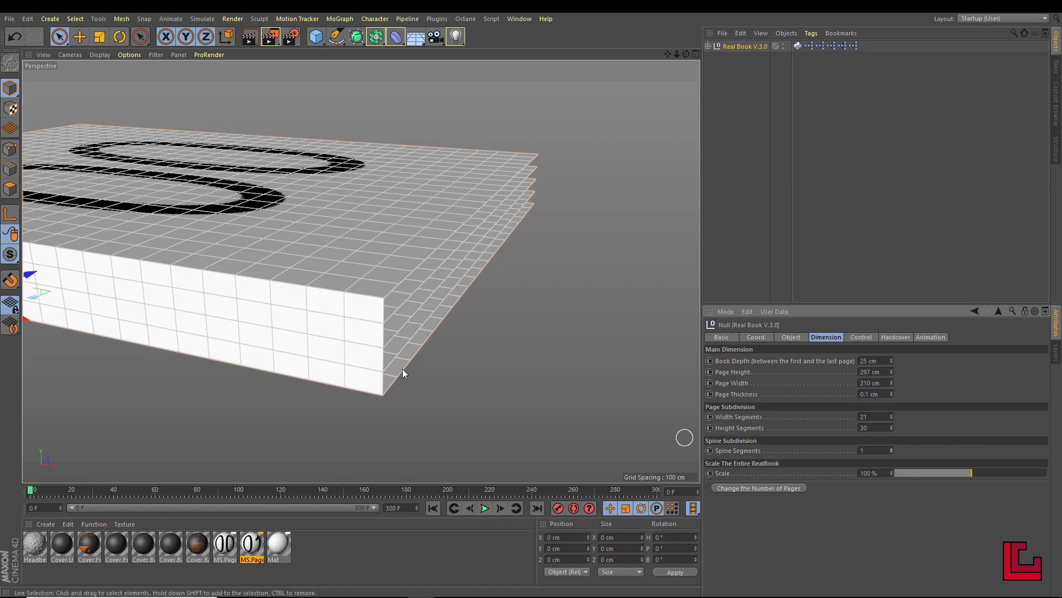
mouse_move(357, 357)
alt+mouse_down()
mouse_move(317, 355)
mouse_move(259, 330)
mouse_move(424, 323)
mouse_move(388, 346)
mouse_move(440, 348)
mouse_move(367, 332)
mouse_move(443, 337)
mouse_move(420, 323)
mouse_move(470, 283)
mouse_move(520, 299)
alt+mouse_up()
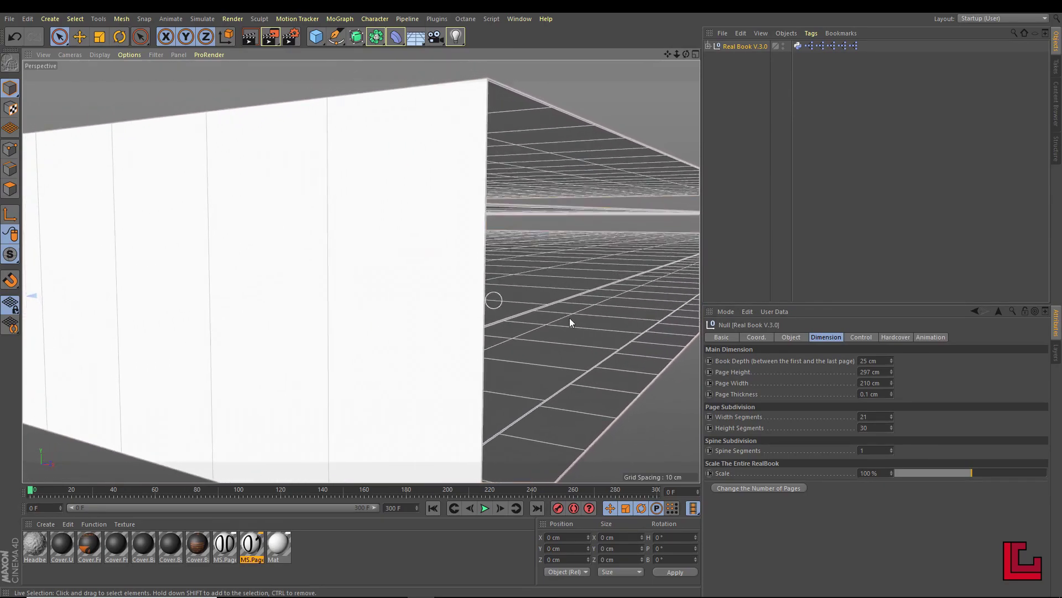
click(890, 450)
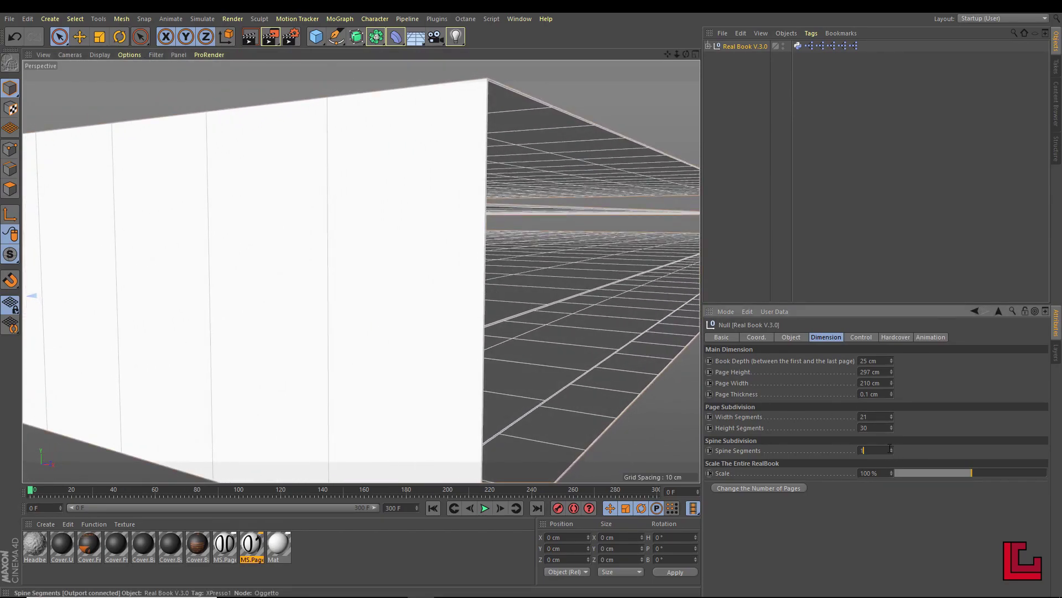
text(4)
key(Return)
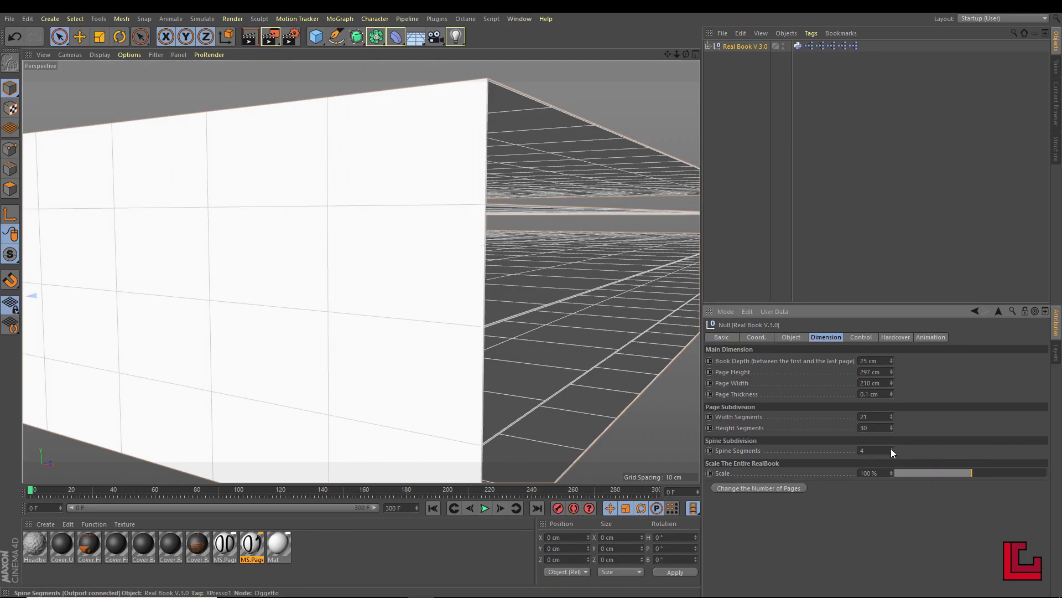
key(ctrl+shift+z)
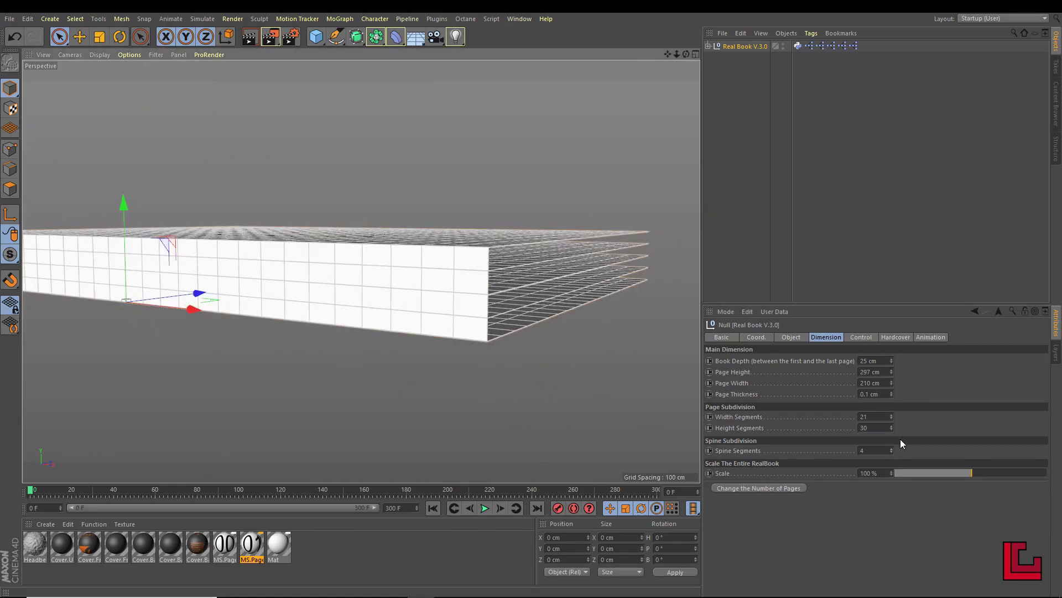
key(ctrl+z)
key(ctrl+z)
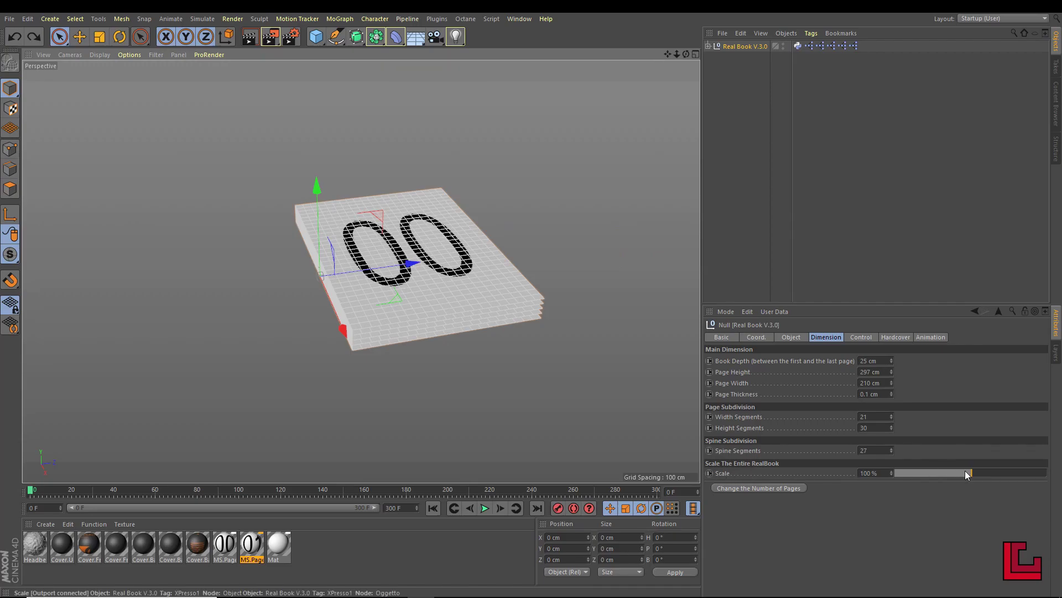
mouse_move(965, 471)
mouse_down()
mouse_move(915, 474)
mouse_move(1016, 467)
mouse_up()
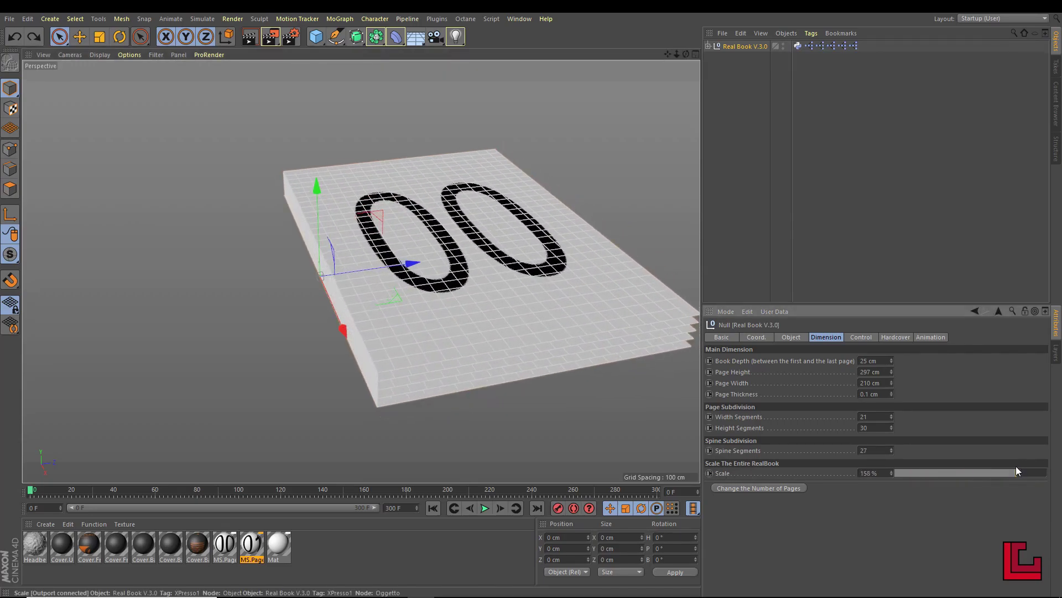
click(895, 337)
click(786, 360)
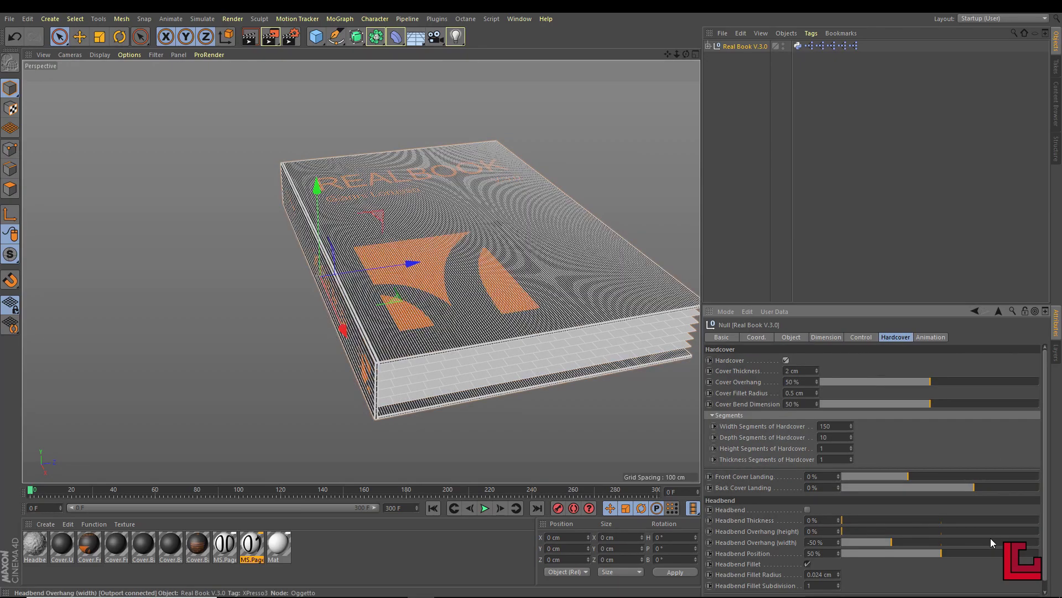
click(827, 336)
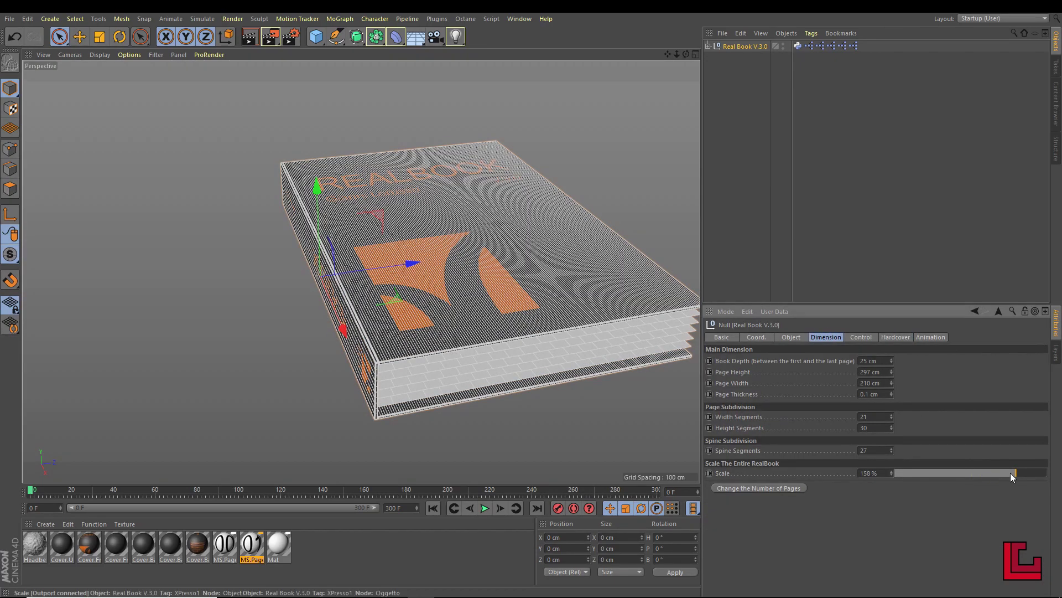
mouse_move(1018, 473)
mouse_down()
mouse_move(1061, 474)
mouse_move(944, 477)
mouse_up()
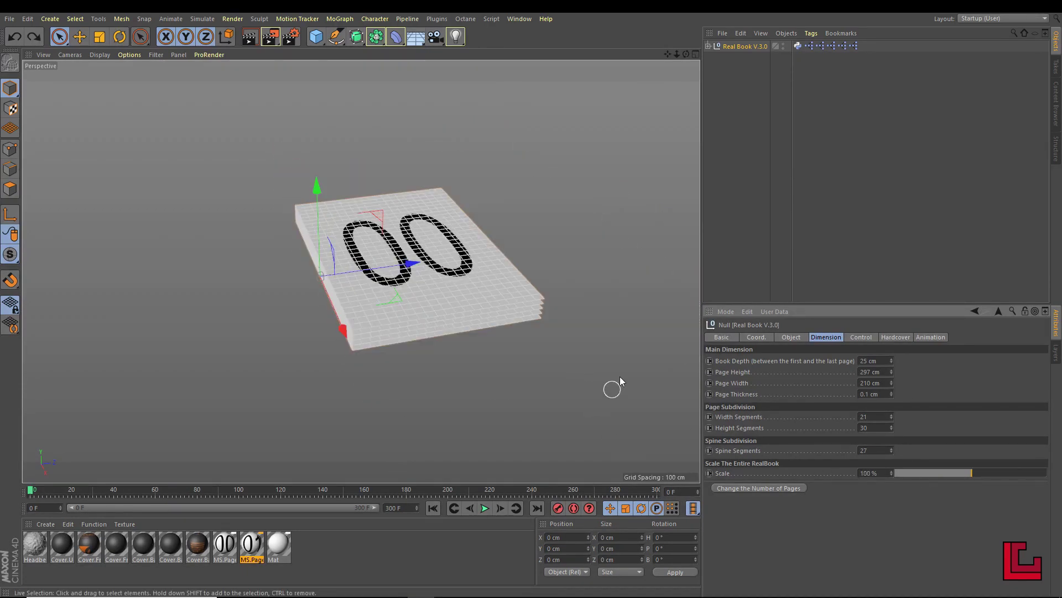
alt+drag(559, 327, 467, 280)
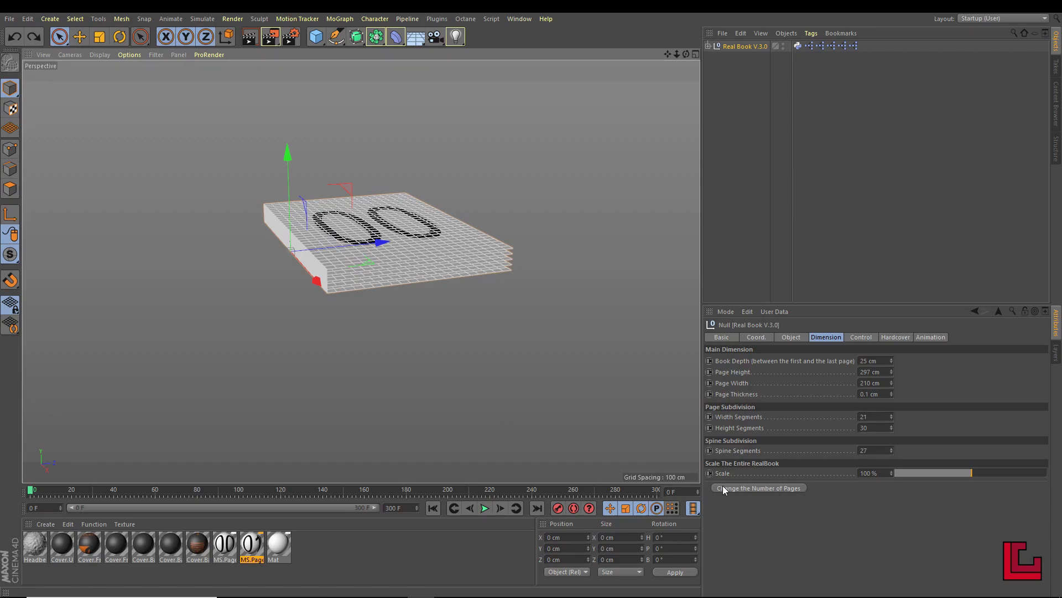
Try a page count of 0, which triggers the at-least-one-page warning.
click(756, 491)
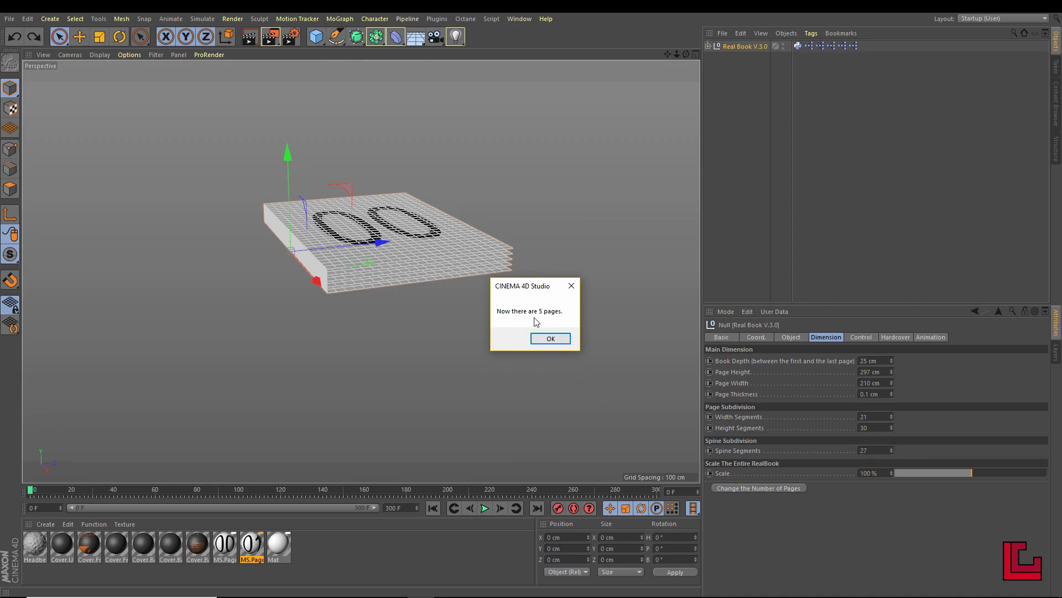
click(551, 339)
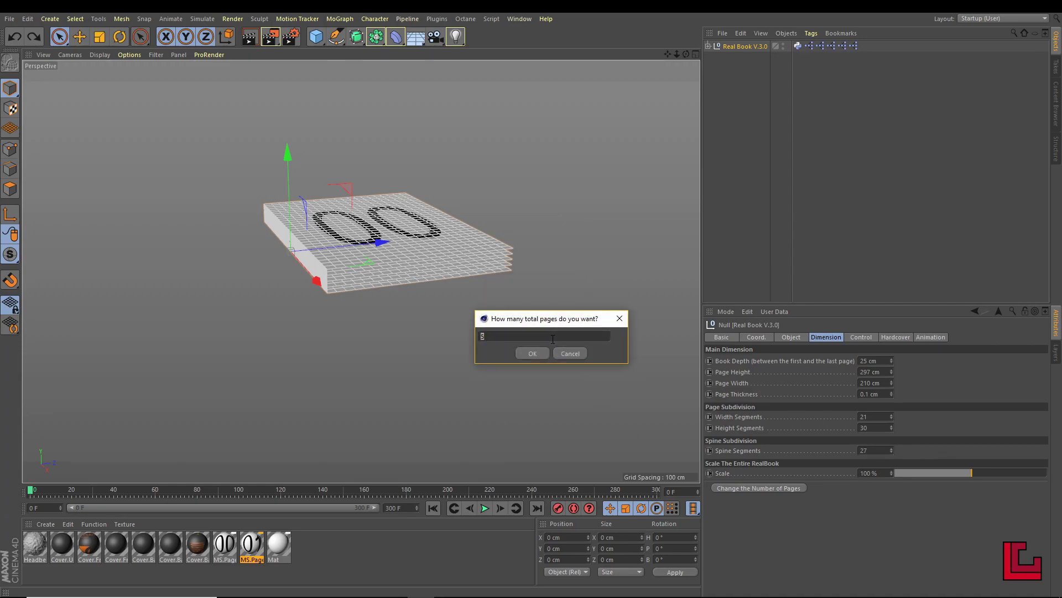
key(Return)
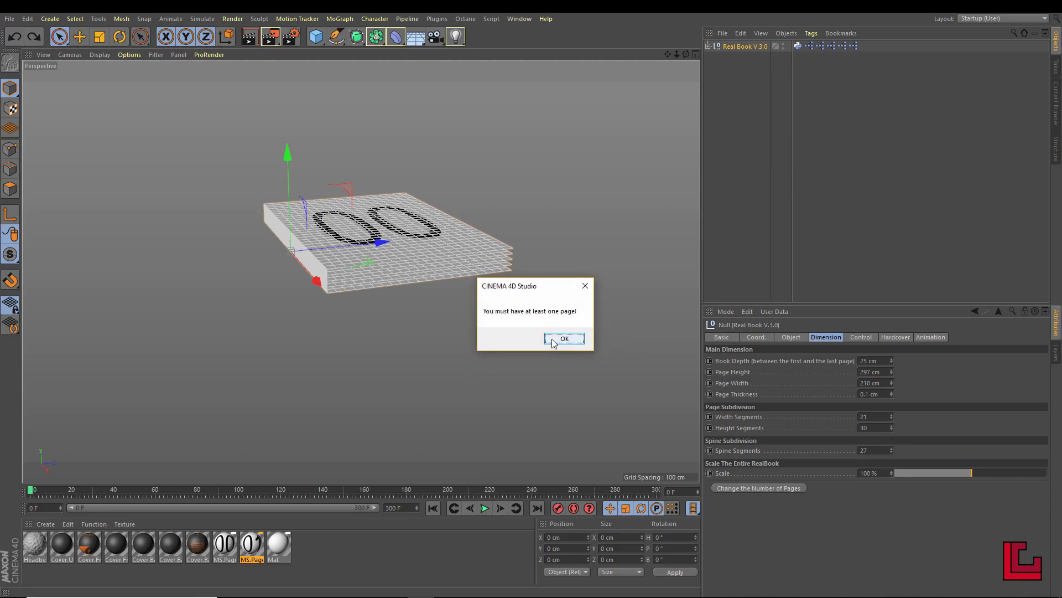
click(553, 340)
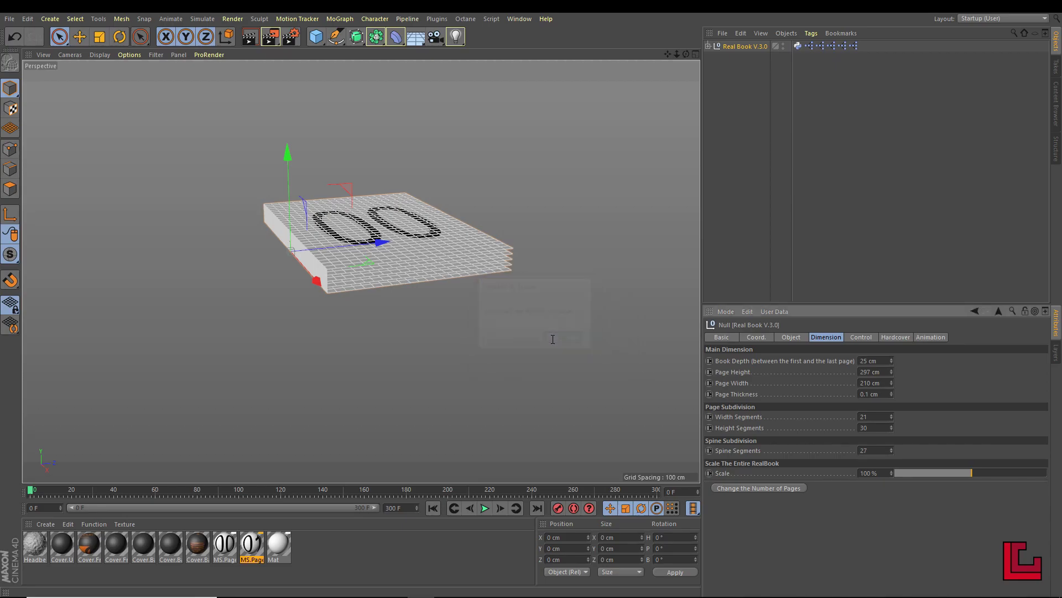
Set the total page count to 1, leaving a single-page book.
click(553, 339)
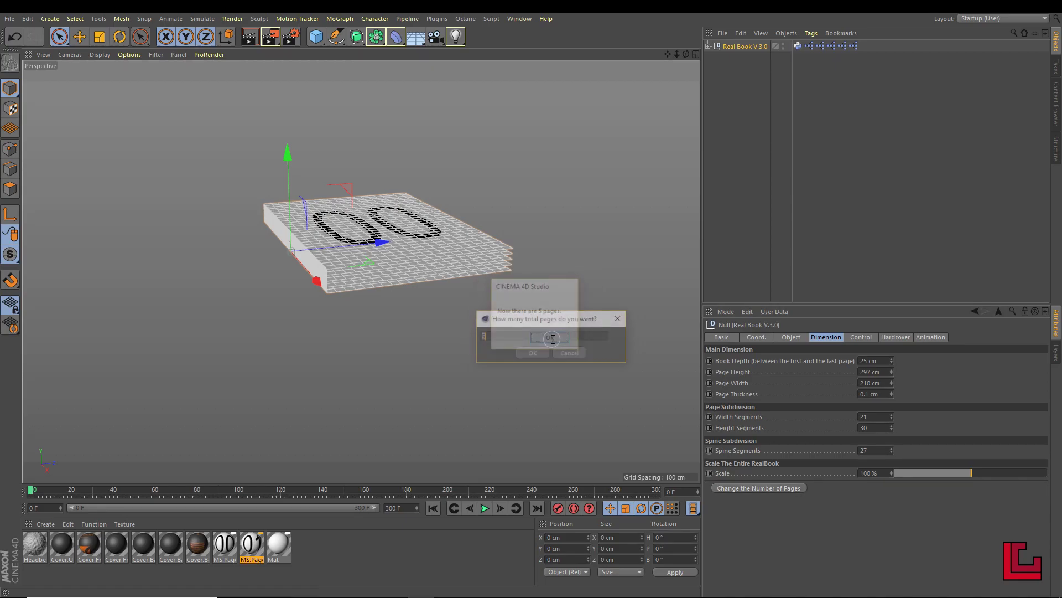
key(Return)
click(553, 341)
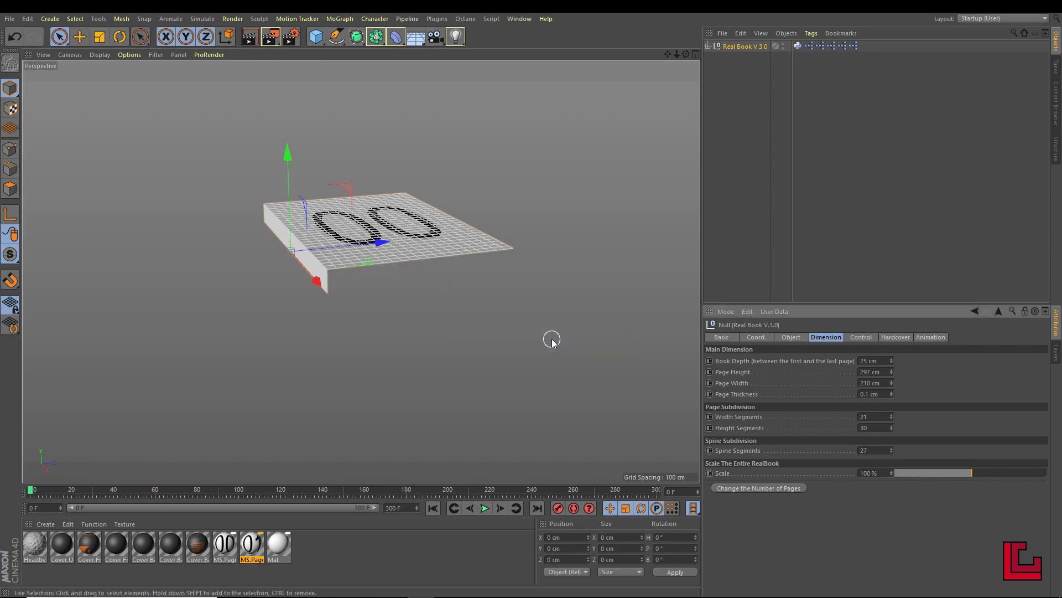
scroll(360, 274, up, 2)
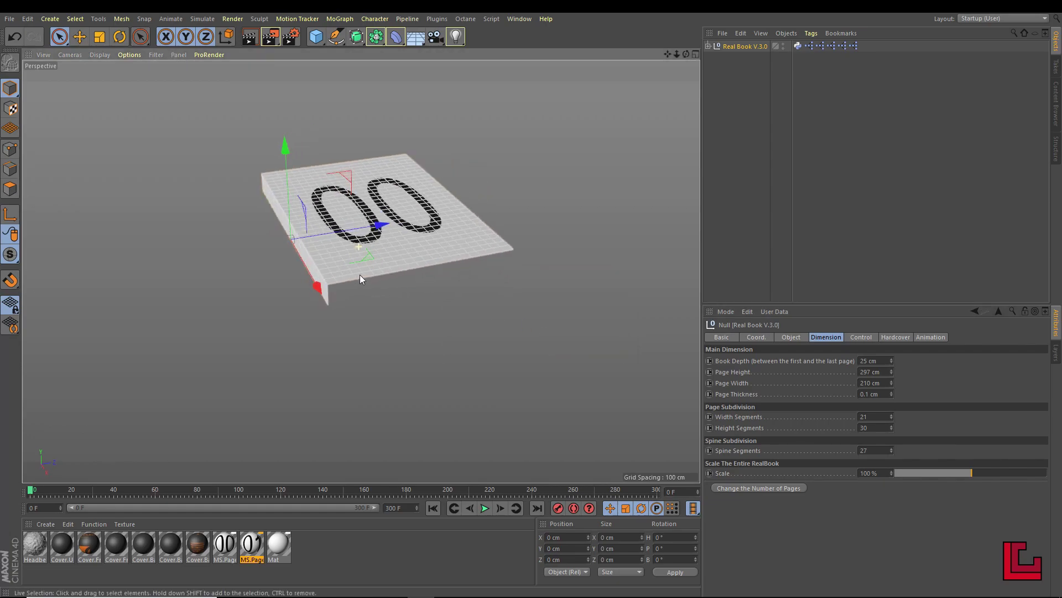
scroll(361, 263, up, 2)
scroll(370, 264, up, 2)
mouse_move(370, 264)
alt+mouse_down()
mouse_move(459, 277)
mouse_move(446, 259)
mouse_move(433, 275)
mouse_move(344, 307)
mouse_move(383, 321)
mouse_move(397, 288)
mouse_move(420, 284)
alt+mouse_up()
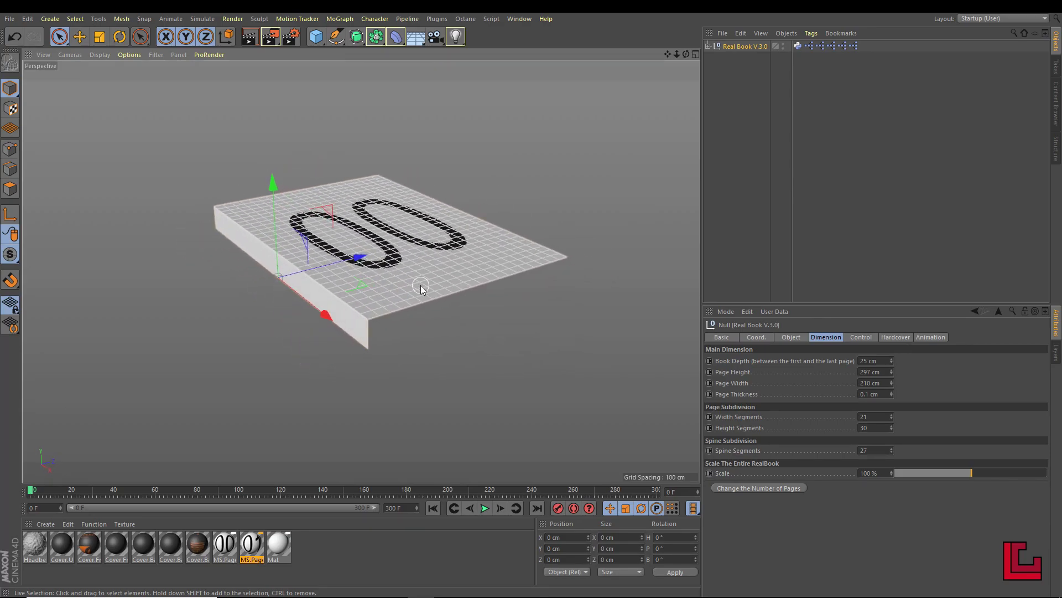
Set the Real Book's total page count to 50.
click(778, 489)
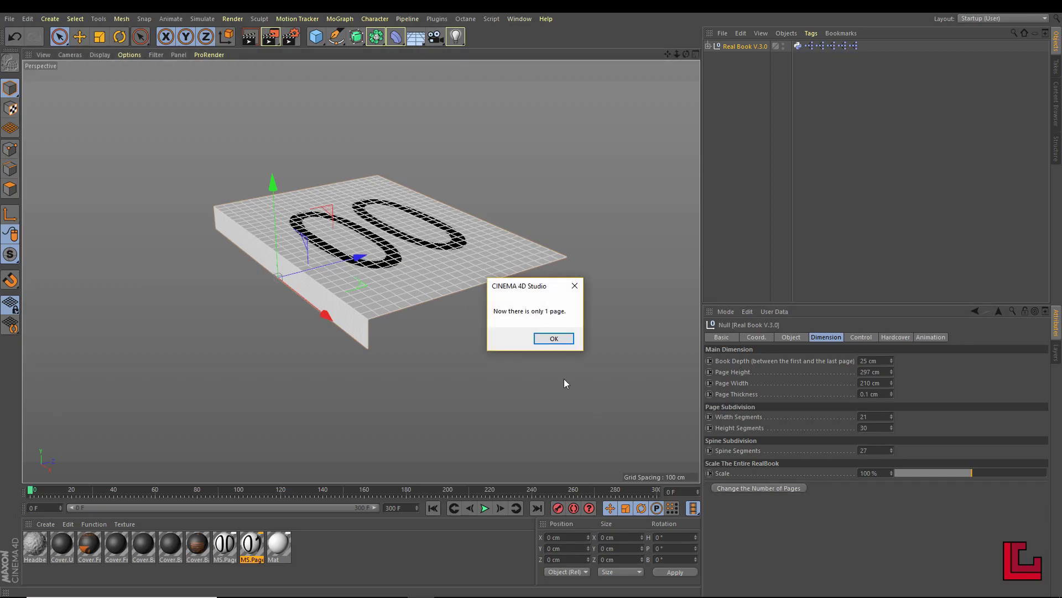
click(554, 339)
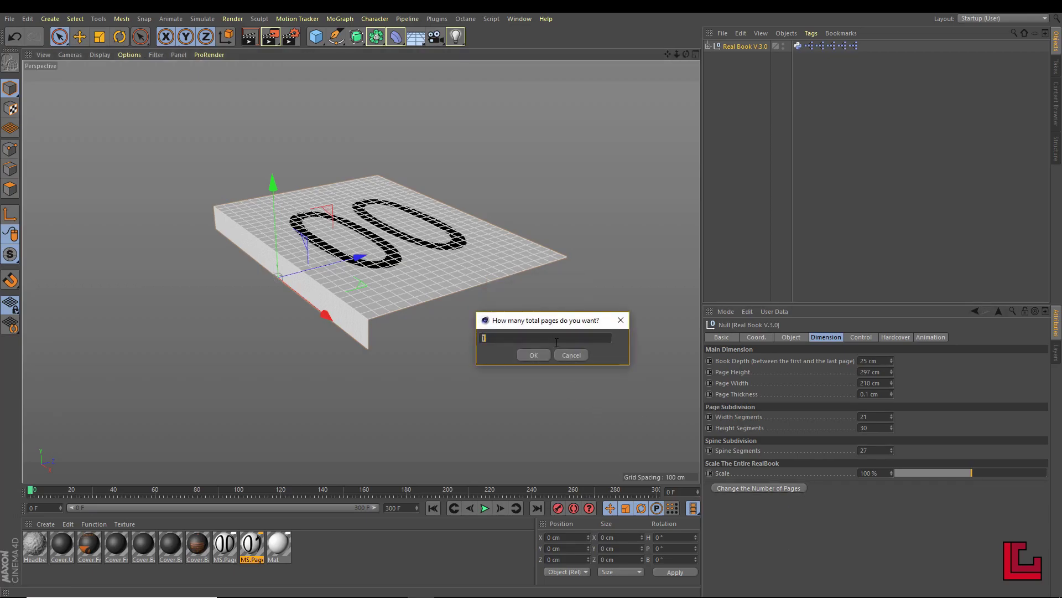
key(Return)
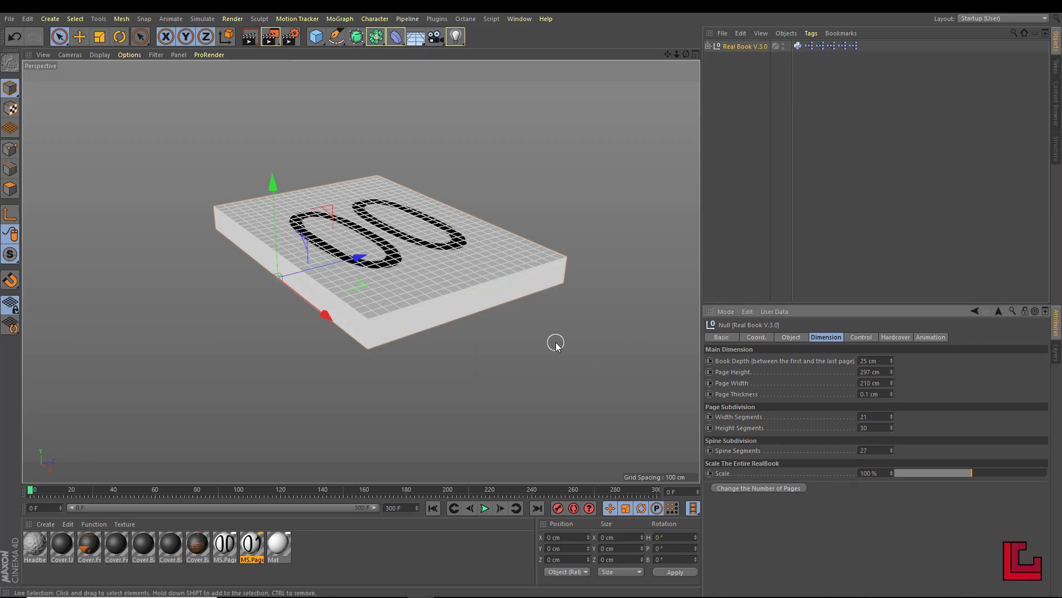
Orbit and zoom around the thick 50-page stack to inspect the page edges.
mouse_move(487, 310)
alt+mouse_down()
mouse_move(424, 298)
mouse_move(475, 282)
alt+mouse_up()
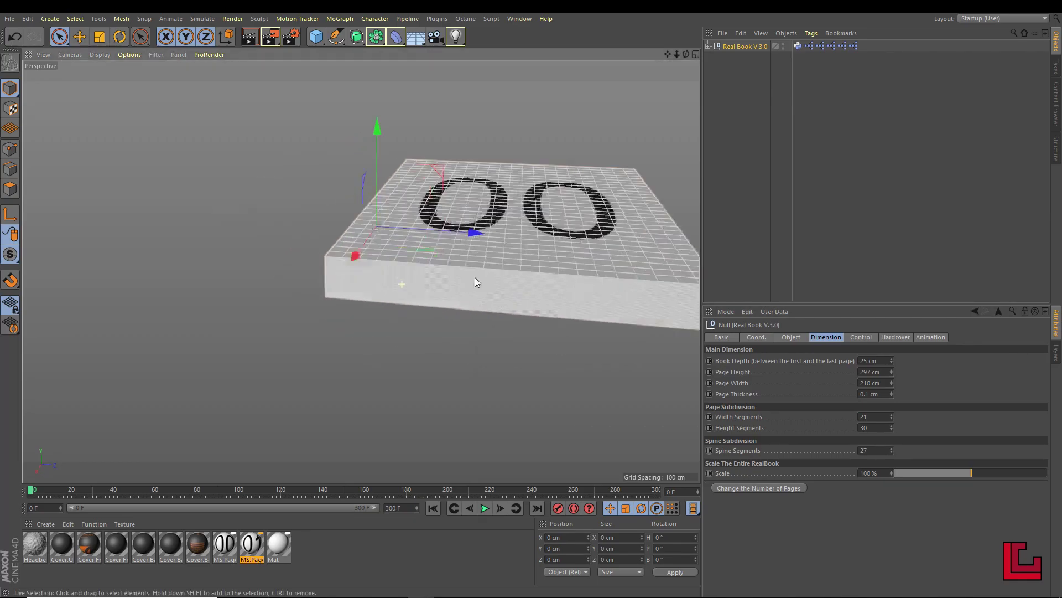
scroll(593, 264, up, 3)
scroll(486, 321, up, 3)
scroll(566, 305, up, 3)
scroll(548, 303, up, 3)
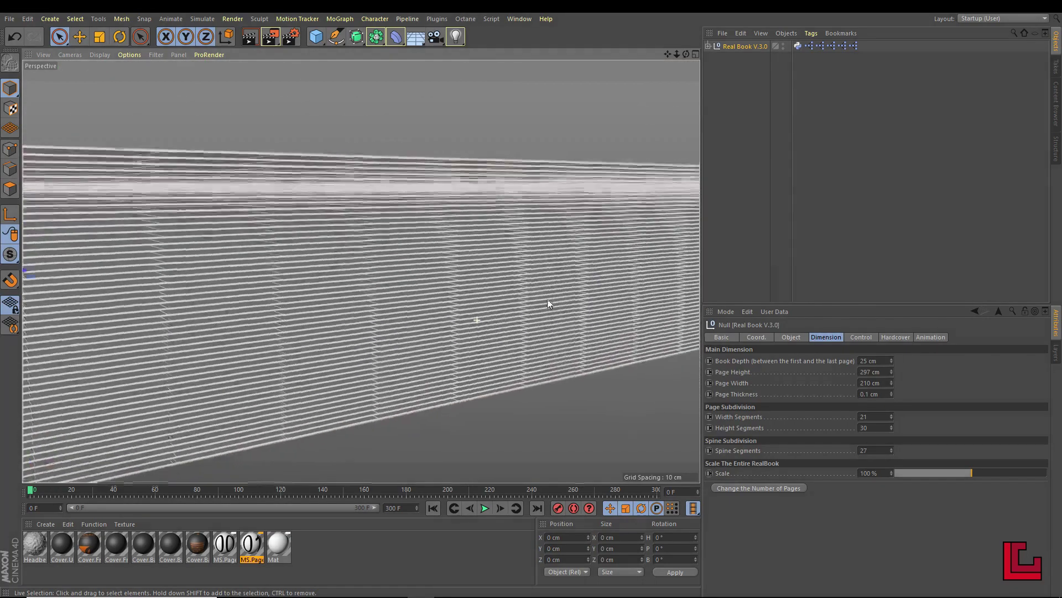
scroll(547, 303, down, 3)
scroll(527, 298, down, 3)
scroll(454, 299, down, 3)
scroll(420, 307, down, 3)
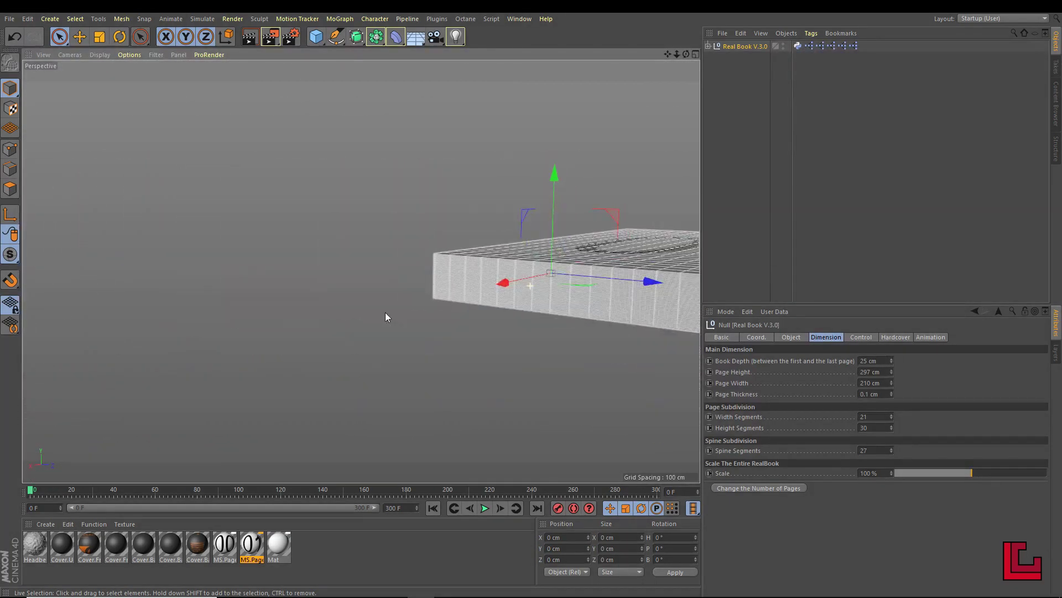
scroll(370, 305, down, 2)
scroll(382, 321, down, 2)
alt+drag(384, 325, 508, 350)
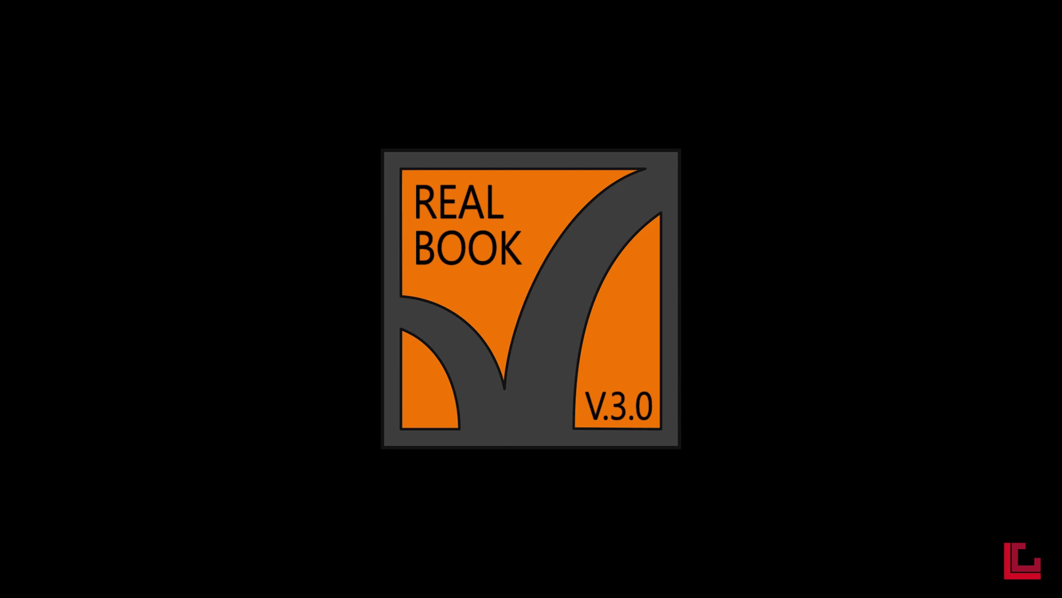